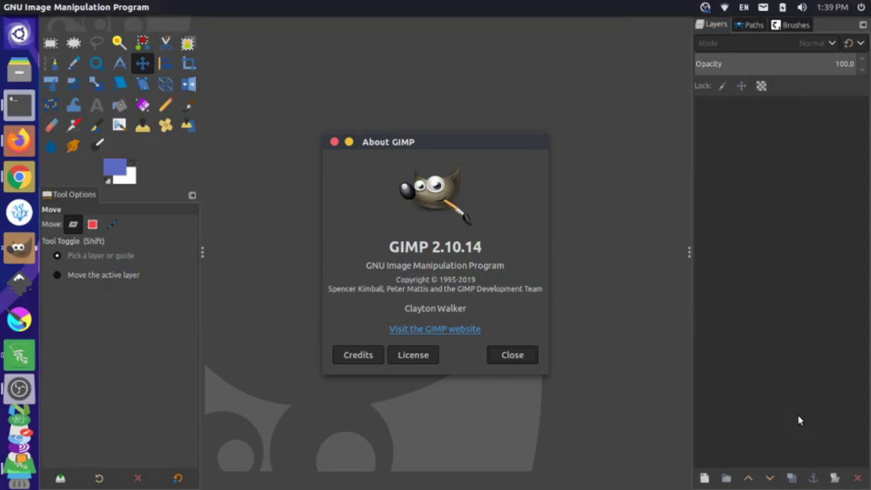
# Close the About window and create a new 1920×1080 px image filled with transparency
pyautogui.click(335, 142)
pyautogui.click(60, 6)
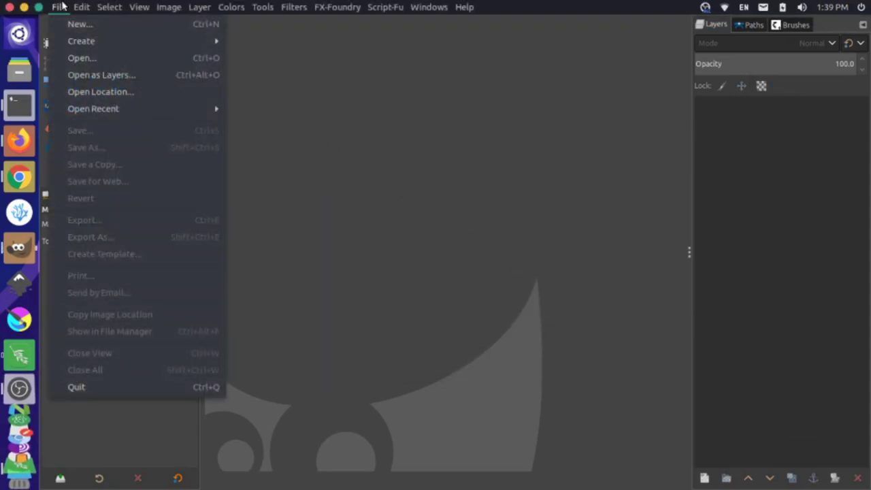
pyautogui.click(67, 24)
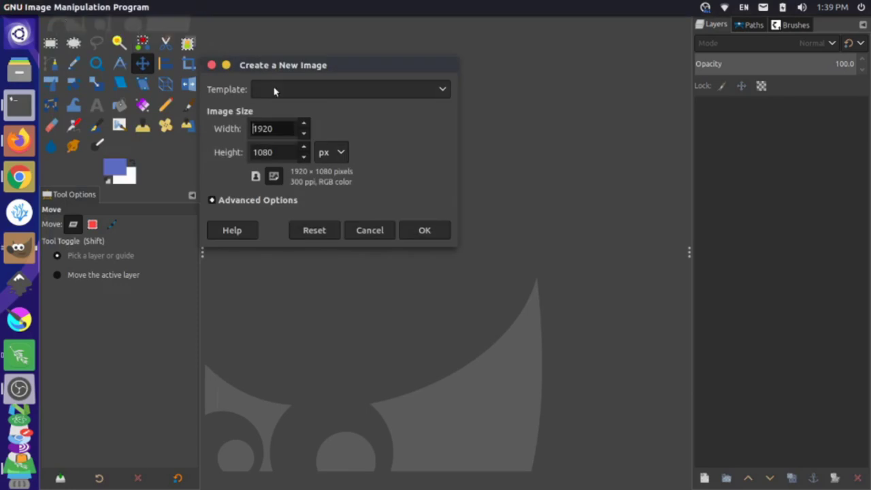
pyautogui.click(269, 199)
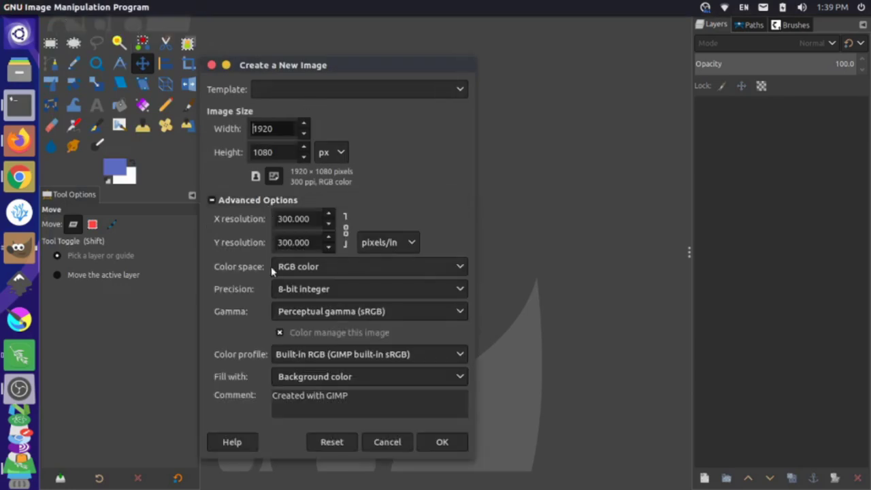
pyautogui.click(317, 378)
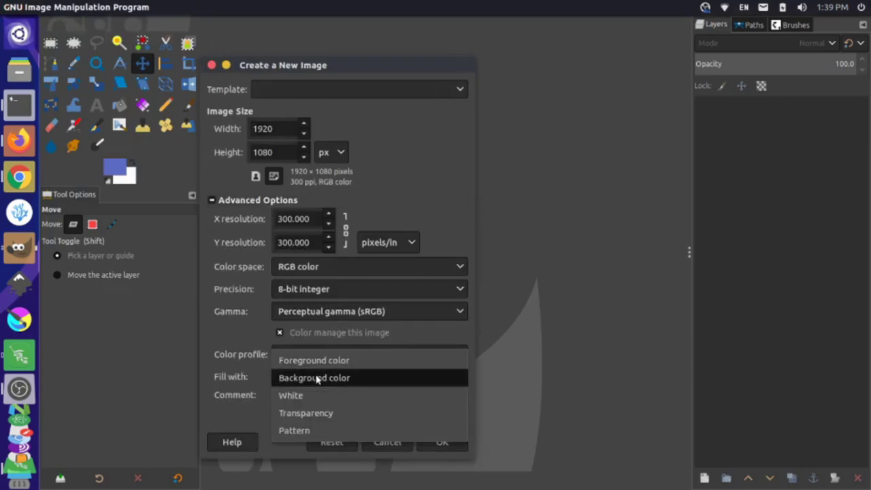
pyautogui.click(317, 413)
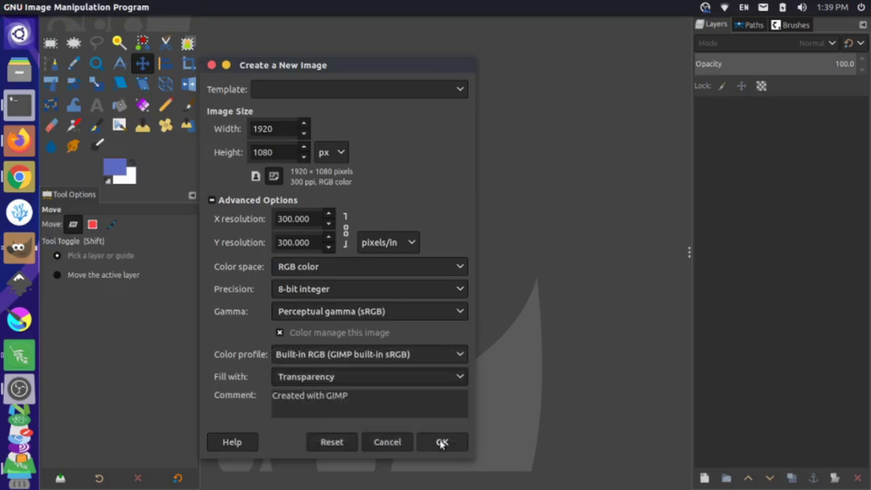
pyautogui.click(441, 443)
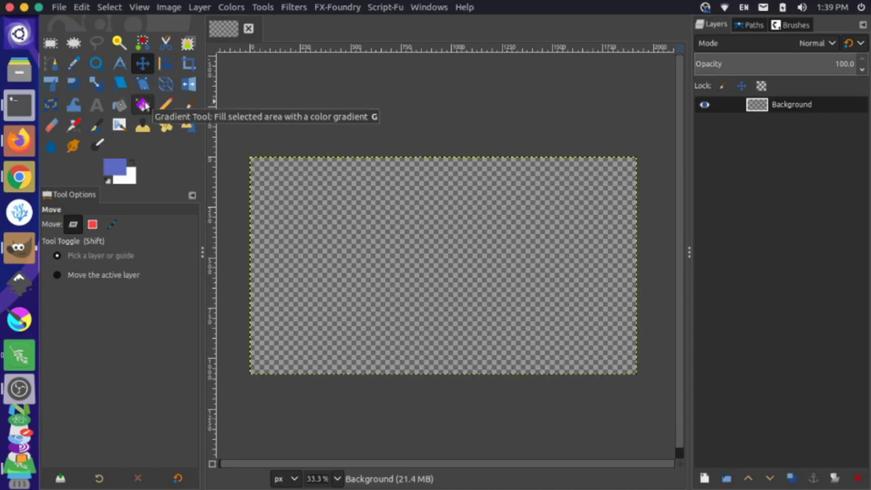
# Draw a left-to-right linear gradient across the canvas, then pull its end point back to about x=957
pyautogui.click(143, 105)
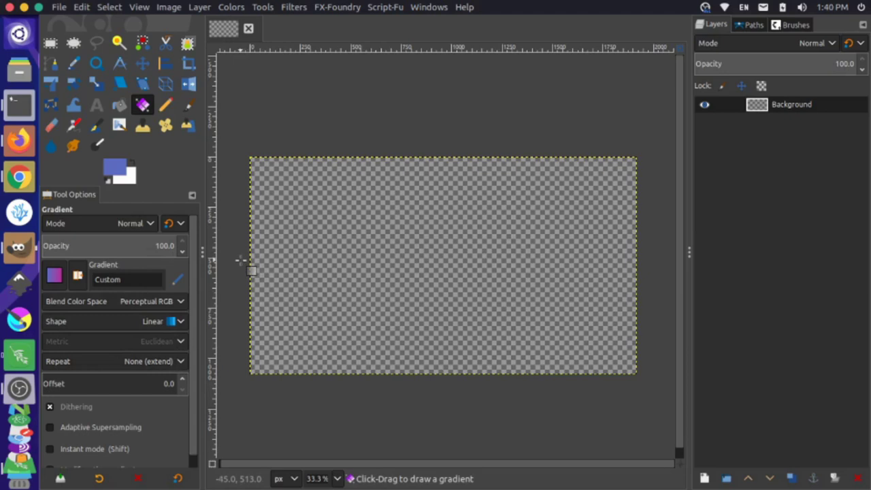
pyautogui.moveTo(241, 260); pyautogui.dragTo(838, 264)
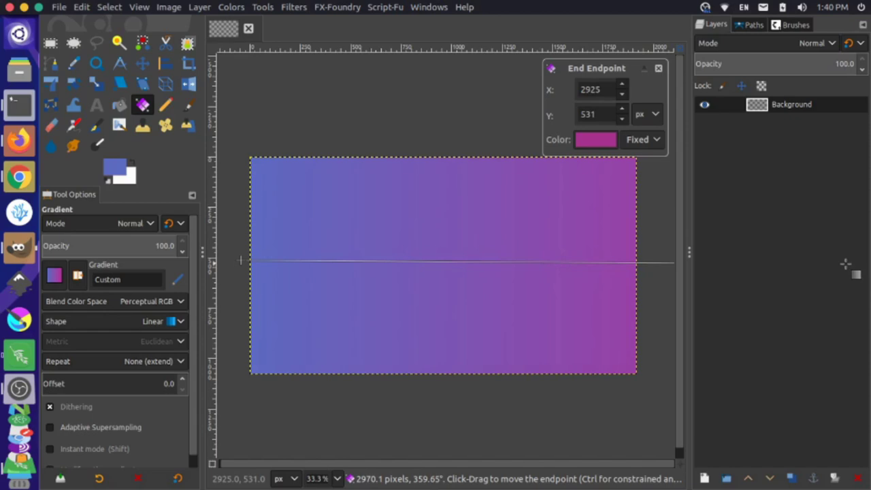
pyautogui.moveTo(846, 264); pyautogui.dragTo(651, 262)
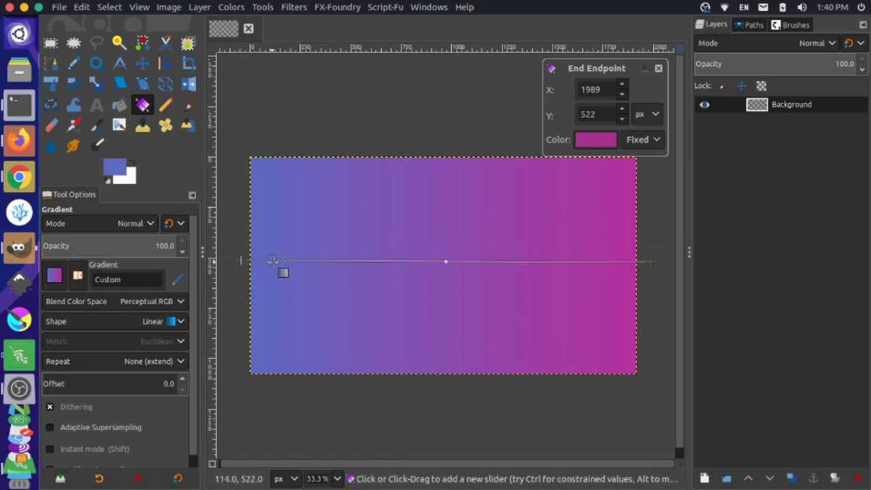
# Change the gradient's end-point colour from magenta to green
pyautogui.click(242, 260)
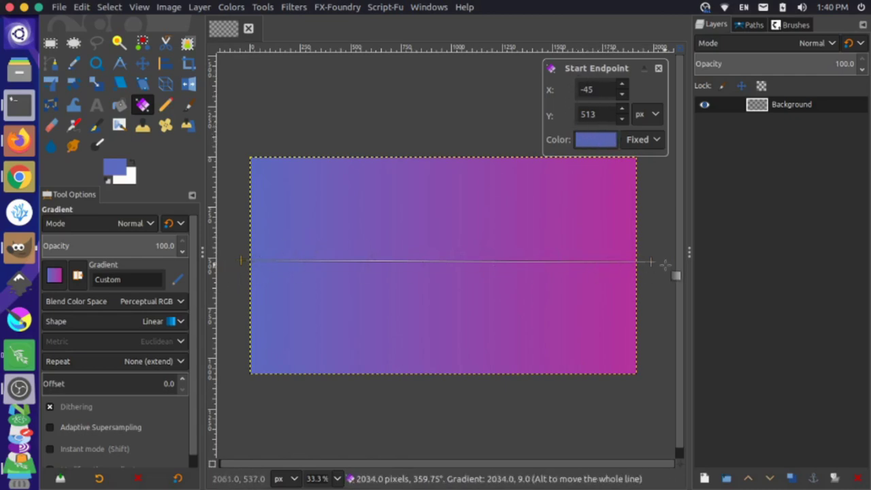
pyautogui.click(651, 262)
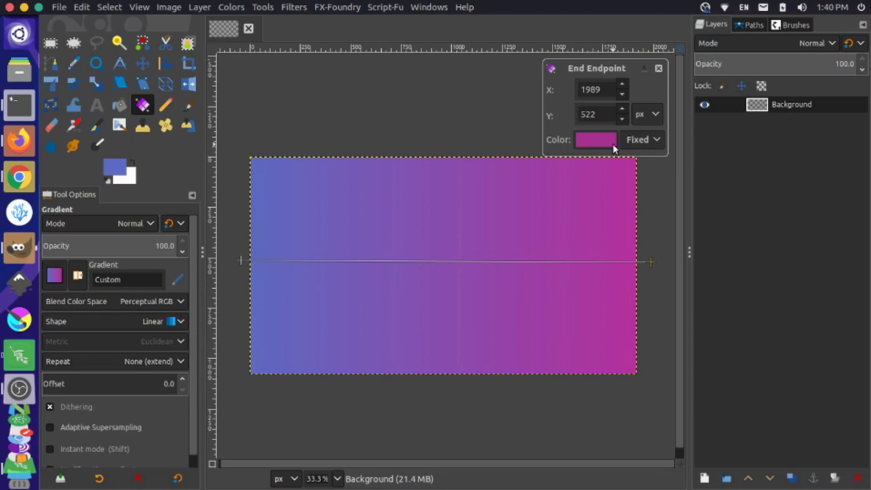
pyautogui.click(591, 141)
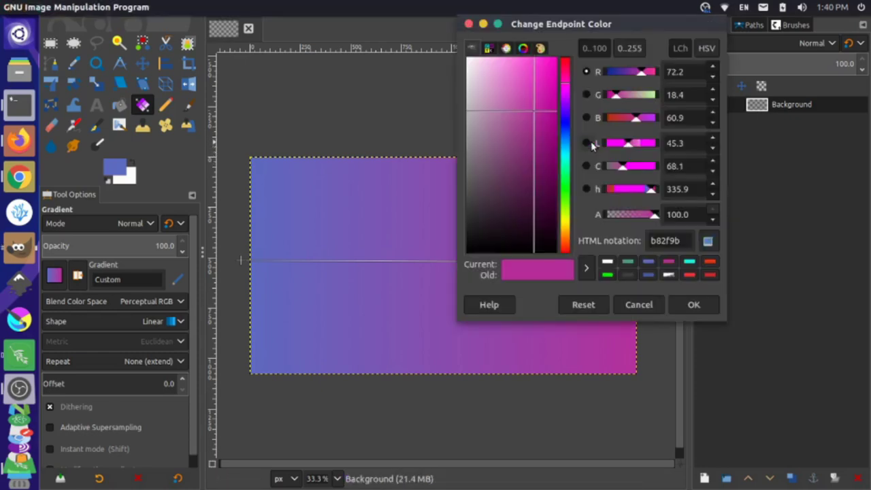
pyautogui.click(568, 174)
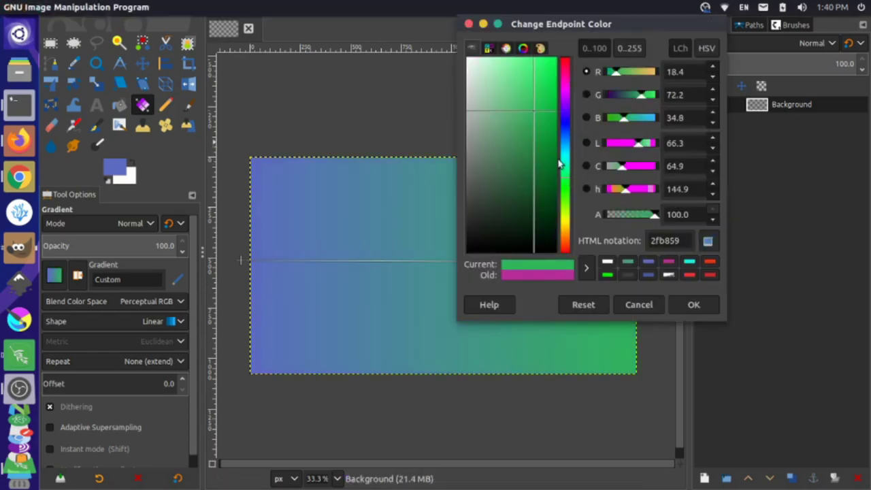
pyautogui.click(696, 307)
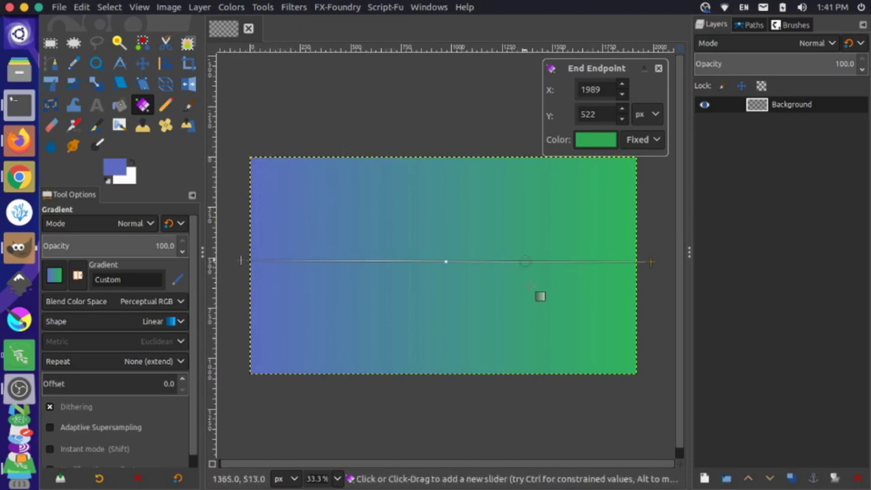
# Move the gradient start to the top-left corner and its end to about 1812, 987 near the bottom-right
pyautogui.moveTo(651, 261); pyautogui.dragTo(643, 376)
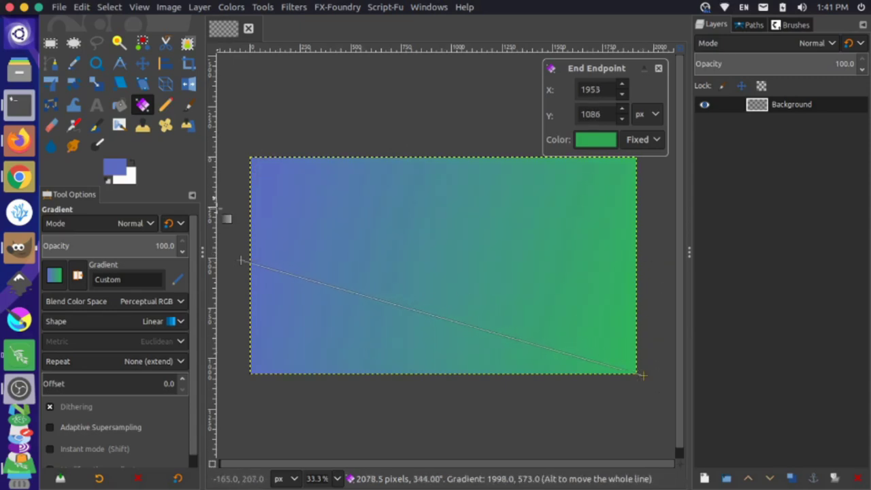
pyautogui.moveTo(241, 261); pyautogui.dragTo(256, 155)
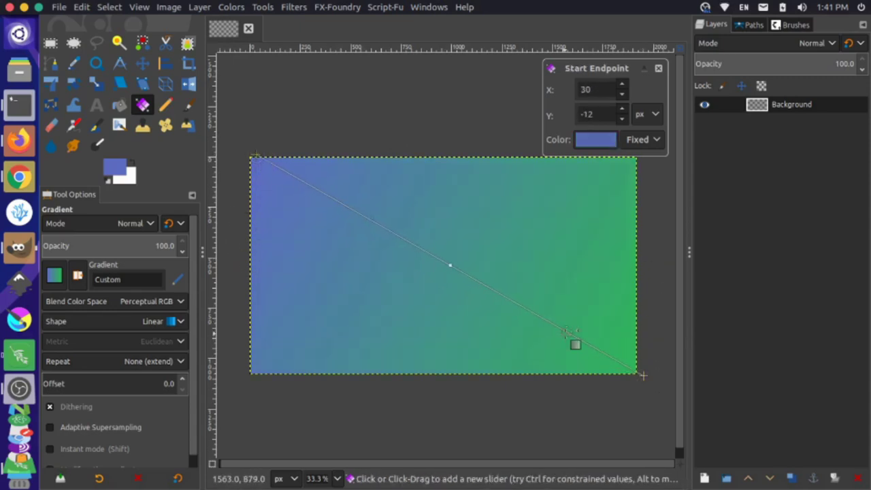
pyautogui.moveTo(643, 375); pyautogui.dragTo(695, 408)
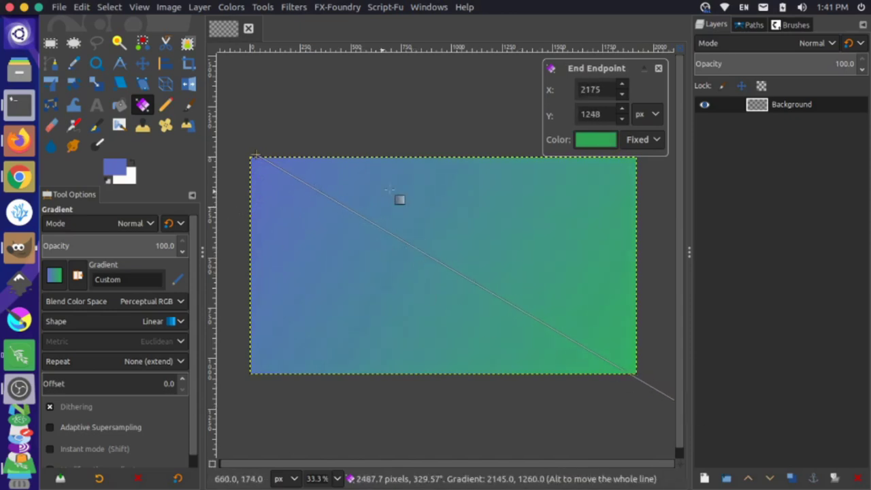
pyautogui.scroll(-1, 482, 307)
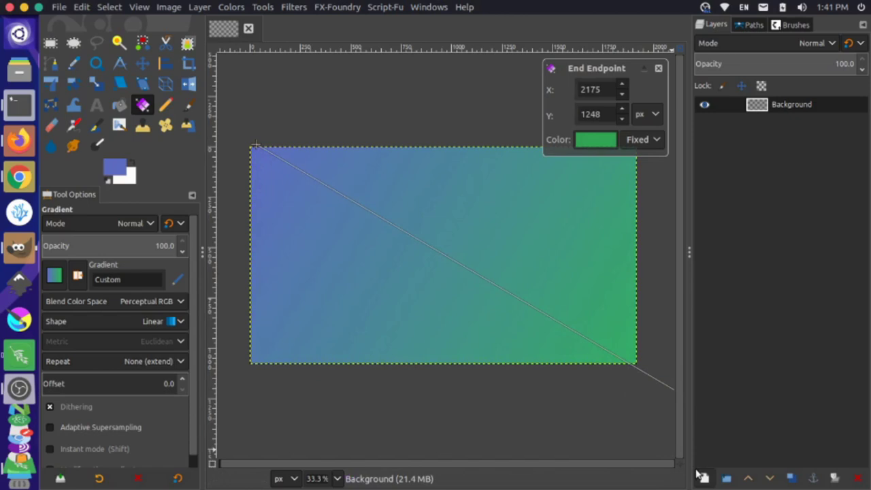
pyautogui.moveTo(679, 452); pyautogui.dragTo(669, 442)
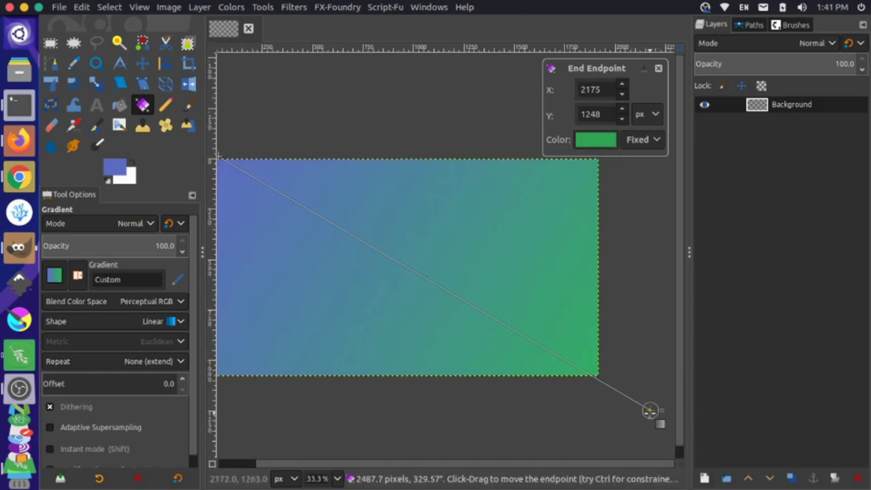
pyautogui.moveTo(650, 410); pyautogui.dragTo(576, 357)
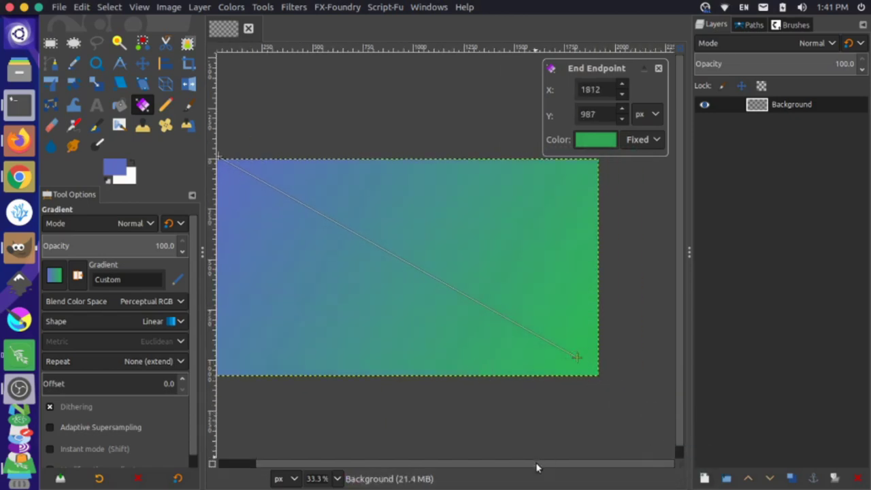
pyautogui.hscroll(-2, 536, 462)
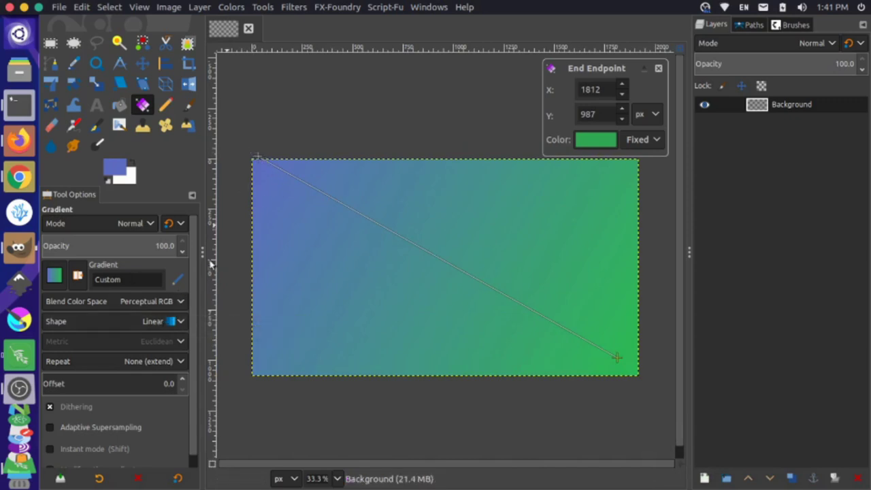
# Switch the gradient shape to Radial and shorten it toward the left side of the canvas
pyautogui.click(181, 324)
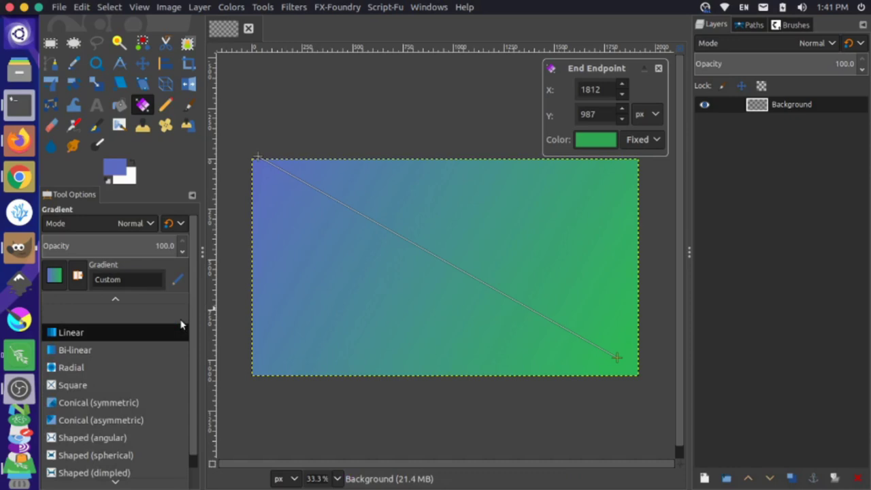
pyautogui.click(95, 370)
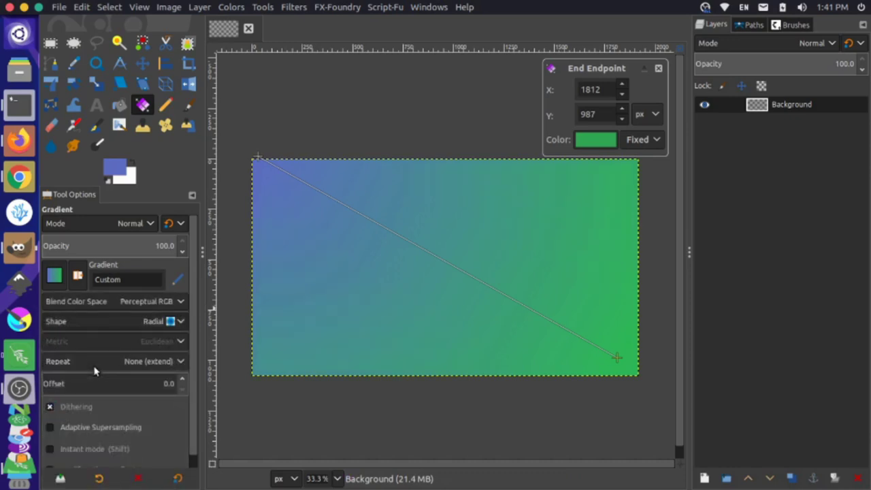
pyautogui.moveTo(263, 148); pyautogui.dragTo(227, 259)
pyautogui.moveTo(617, 356); pyautogui.dragTo(373, 256)
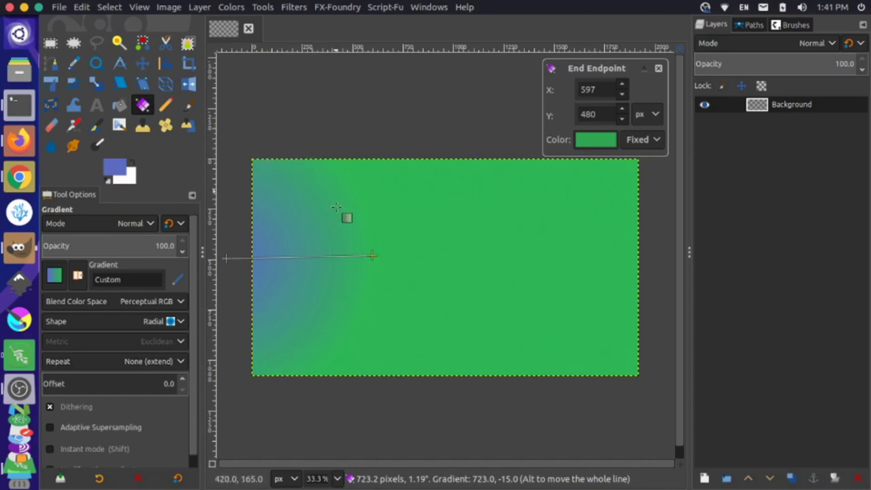
# Change the shape to Spiral (clockwise) and move the end point right to widen the bands
pyautogui.click(181, 323)
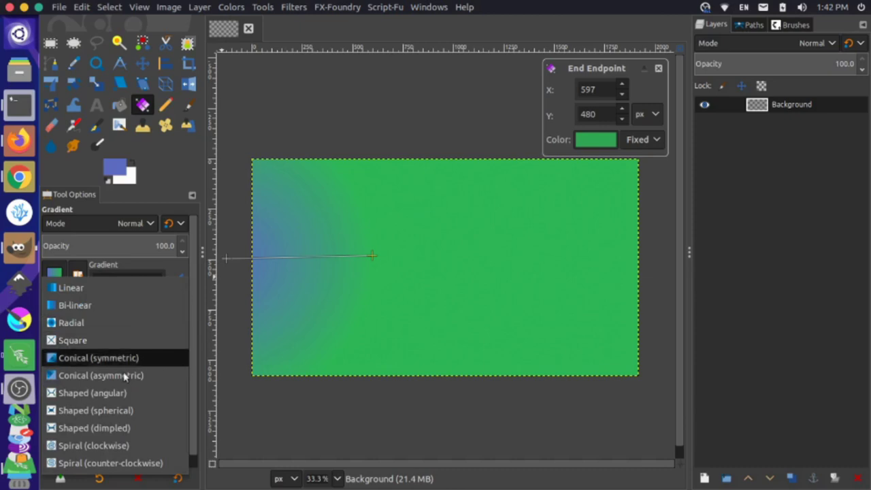
pyautogui.click(98, 445)
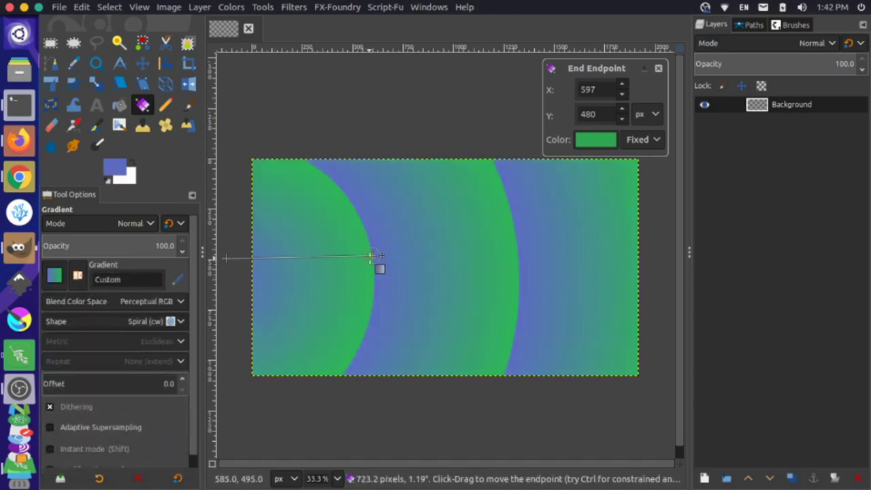
pyautogui.moveTo(382, 255); pyautogui.dragTo(400, 253)
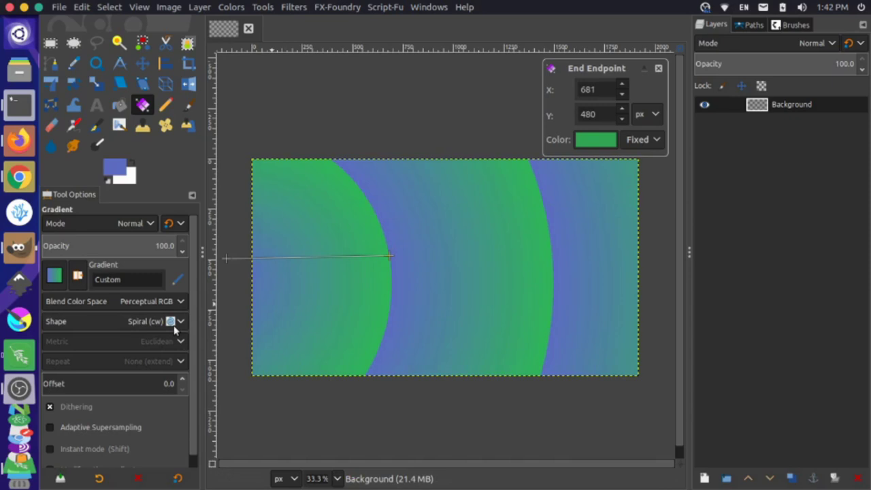
# Return to a Linear shape, stretch the gradient to the right canvas edge, and add a stop at 64.41
pyautogui.click(179, 323)
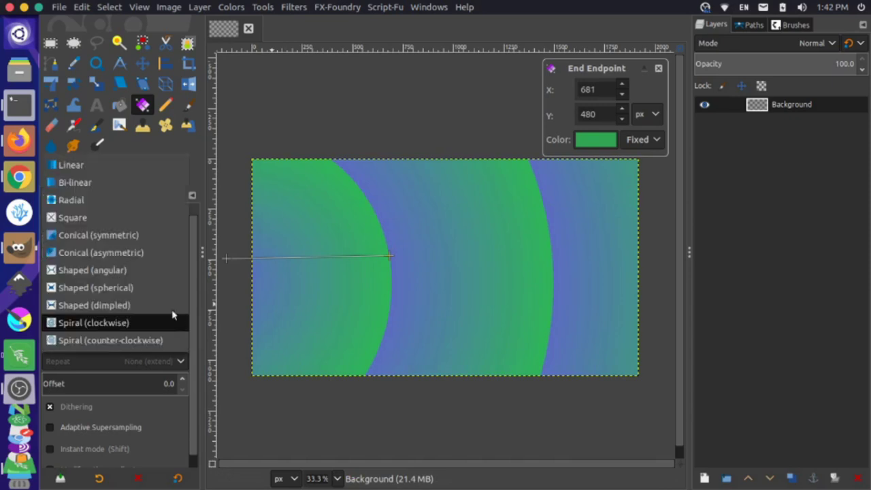
pyautogui.click(110, 164)
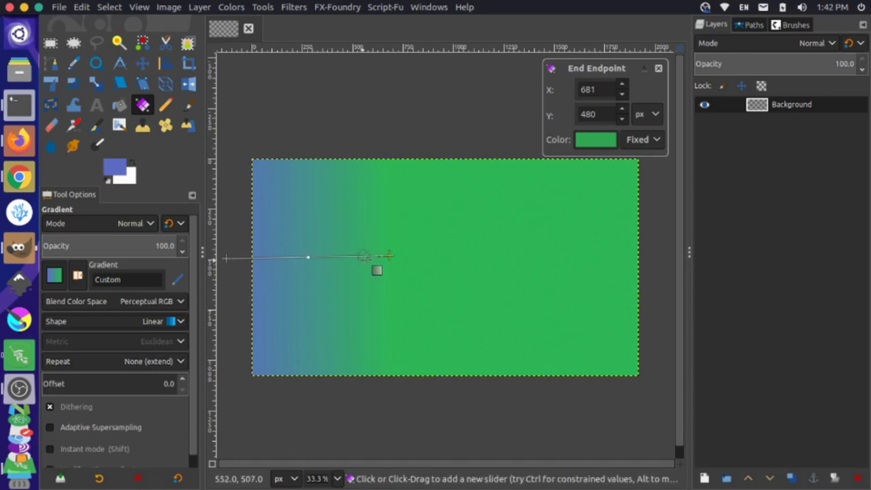
pyautogui.moveTo(387, 256); pyautogui.dragTo(640, 260)
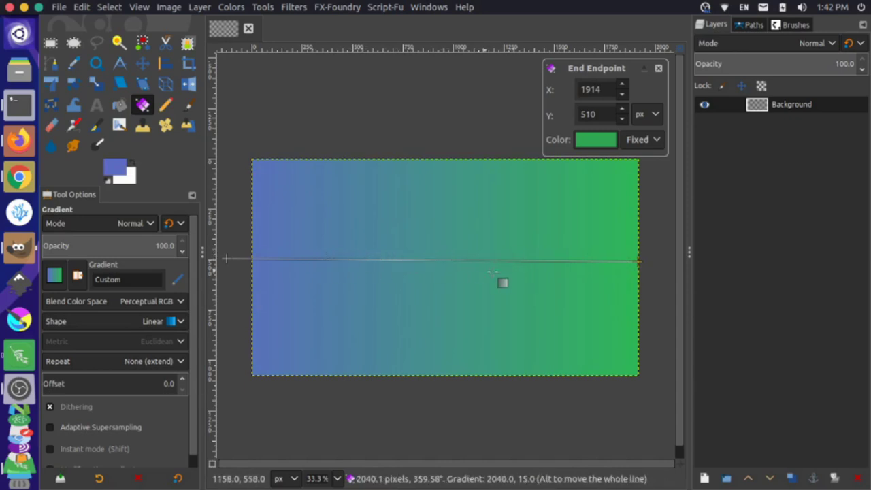
pyautogui.click(493, 261)
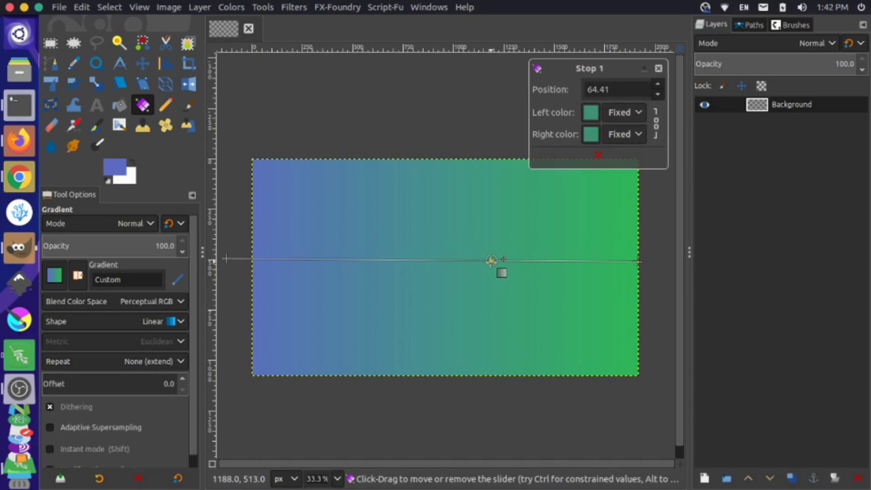
# Set the middle stop's left colour to pink and try yellow-green on its right side
pyautogui.click(590, 113)
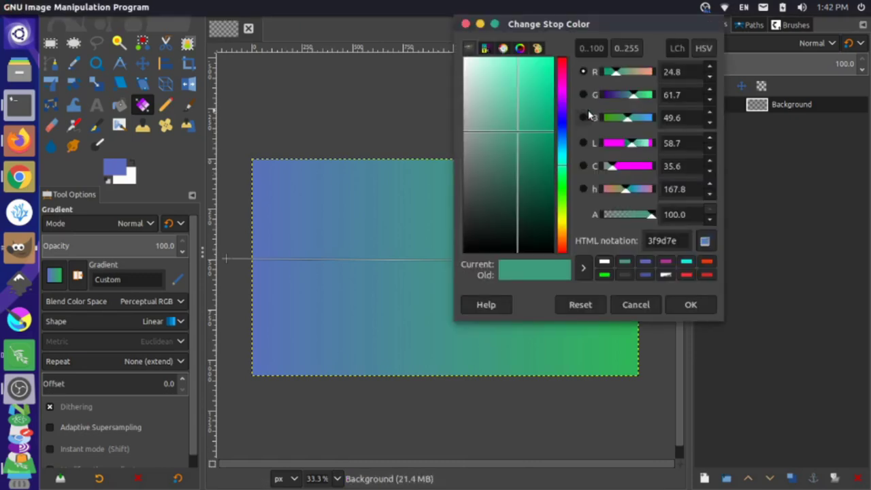
pyautogui.click(564, 70)
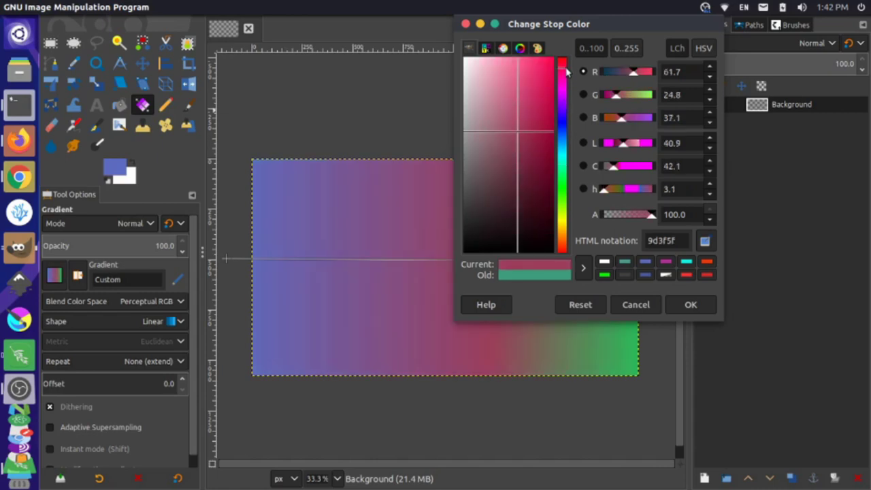
pyautogui.click(684, 304)
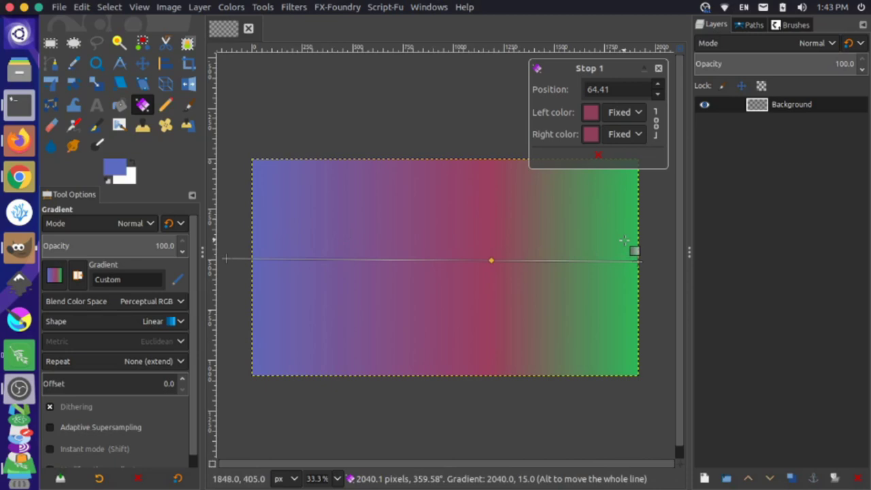
pyautogui.click(591, 135)
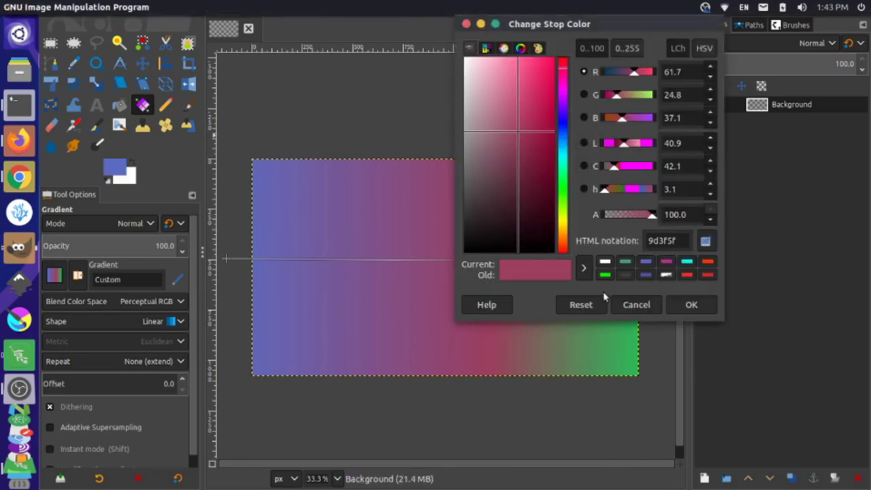
pyautogui.click(633, 305)
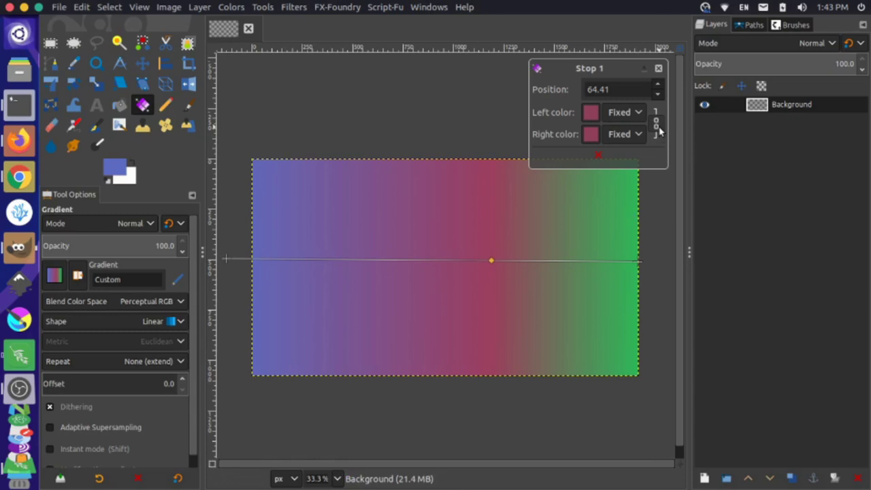
pyautogui.click(591, 134)
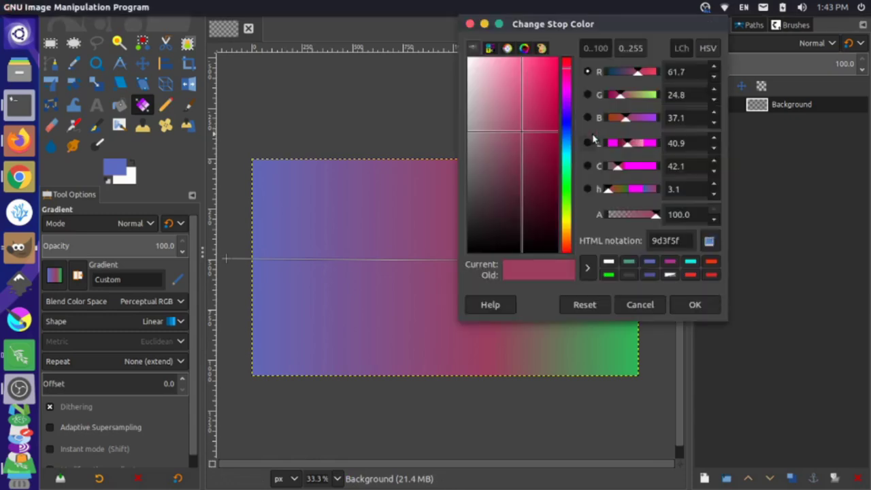
pyautogui.click(571, 219)
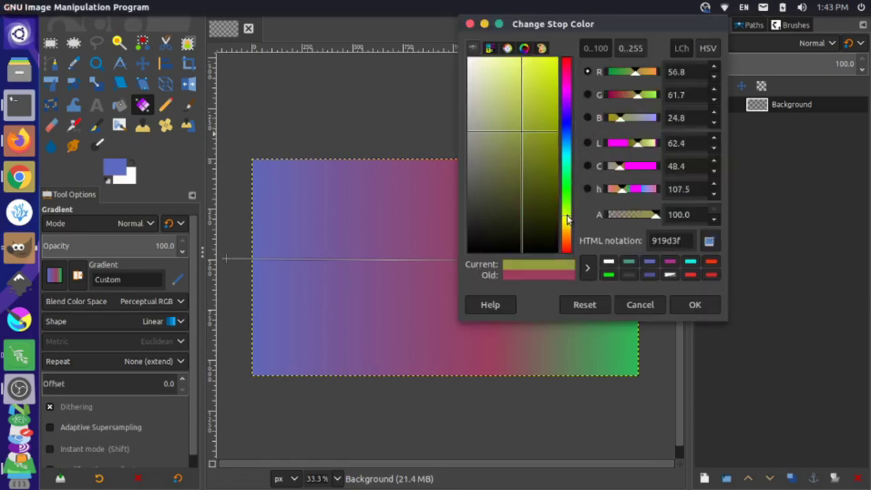
pyautogui.click(693, 304)
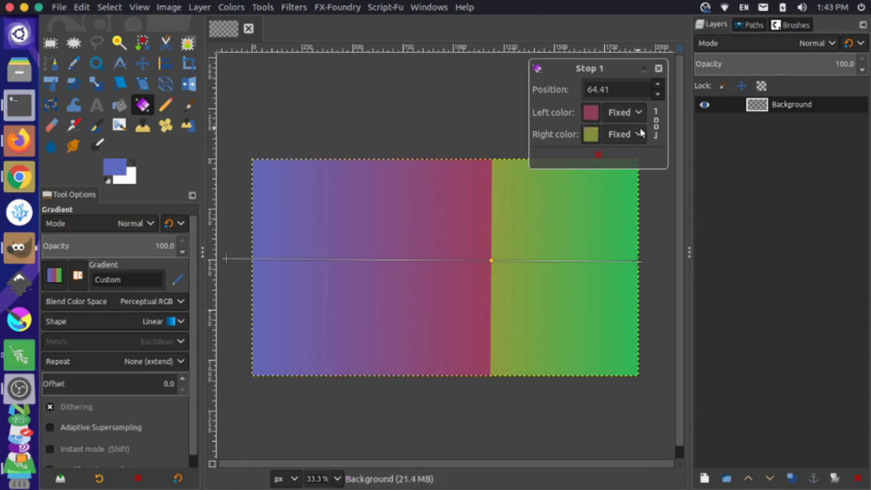
# Apply rose a13d5e to both sides of the middle stop
pyautogui.click(591, 135)
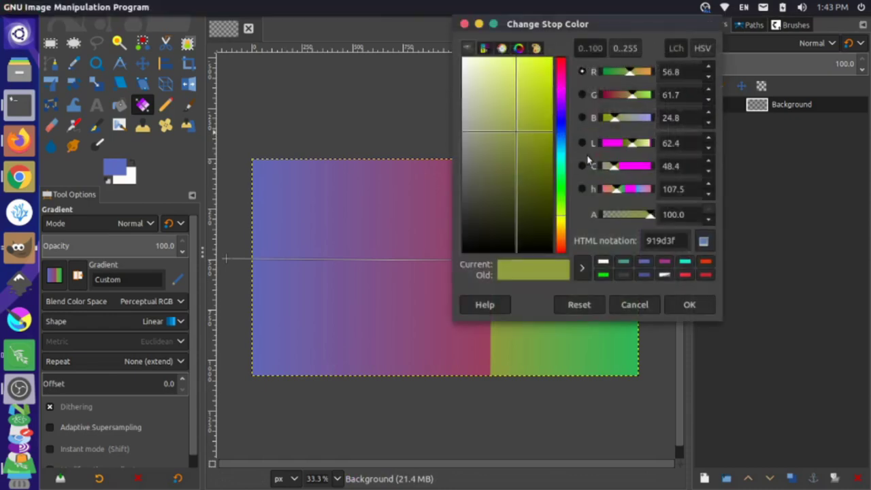
pyautogui.click(635, 304)
pyautogui.click(592, 111)
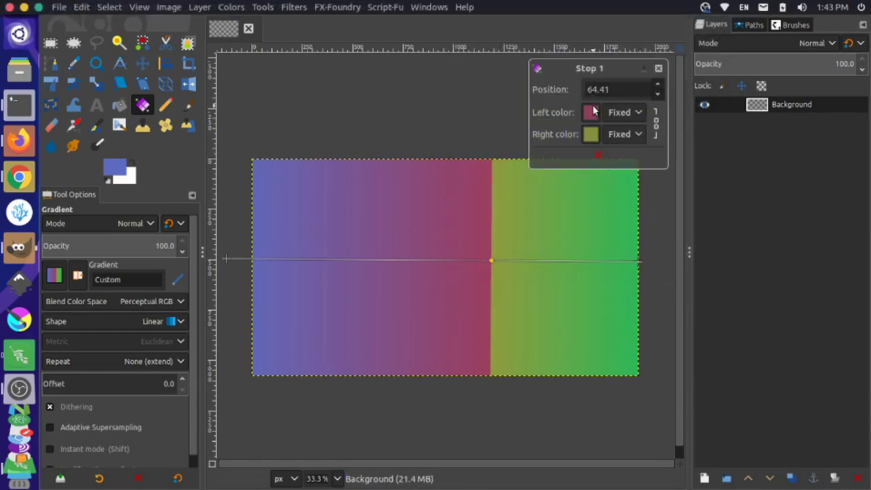
pyautogui.click(525, 130)
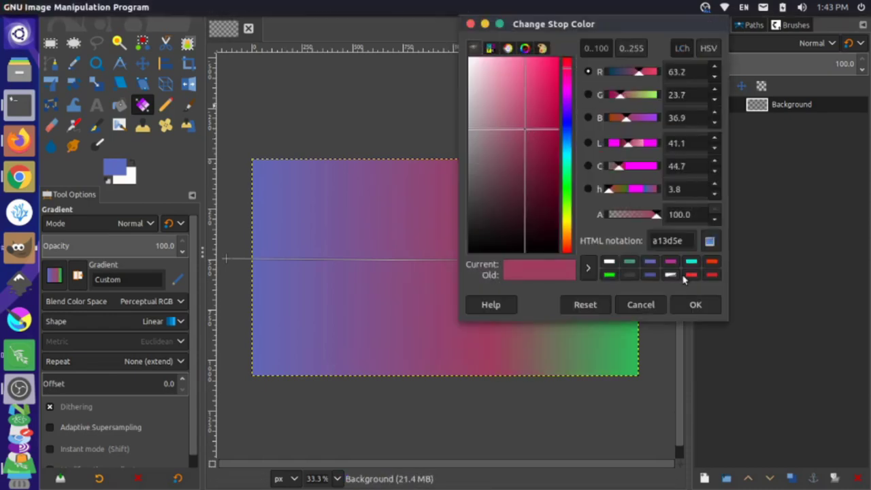
pyautogui.click(696, 305)
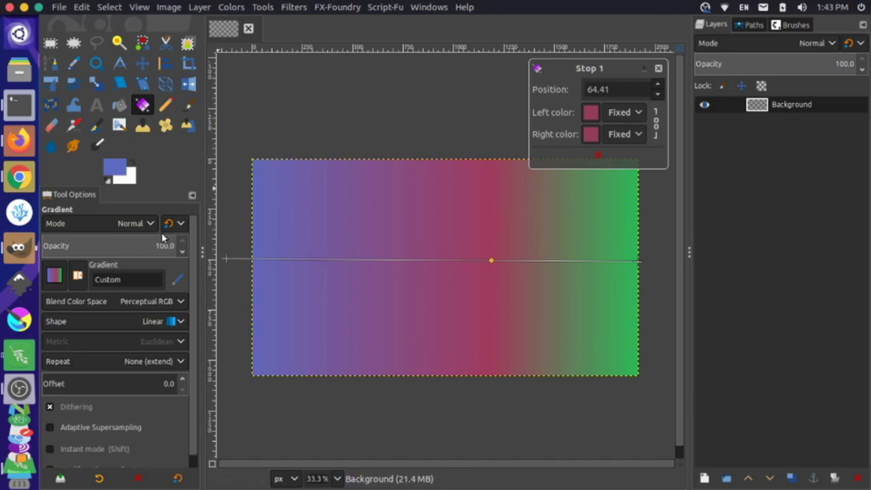
# Lower the gradient opacity to about 76.7 in Tool Options
pyautogui.moveTo(163, 245); pyautogui.dragTo(145, 244)
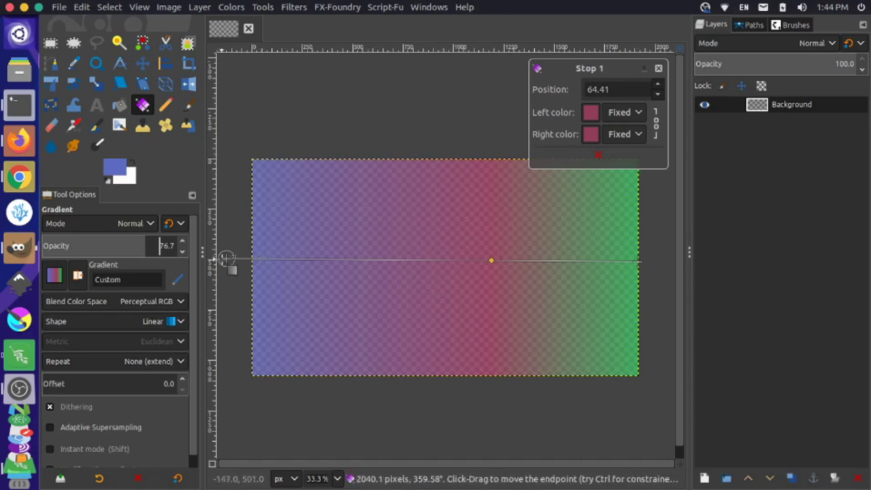
# Angle the gradient diagonally toward the bottom and add a new transparent layer
pyautogui.moveTo(228, 258); pyautogui.dragTo(324, 133)
pyautogui.moveTo(654, 271); pyautogui.dragTo(402, 382)
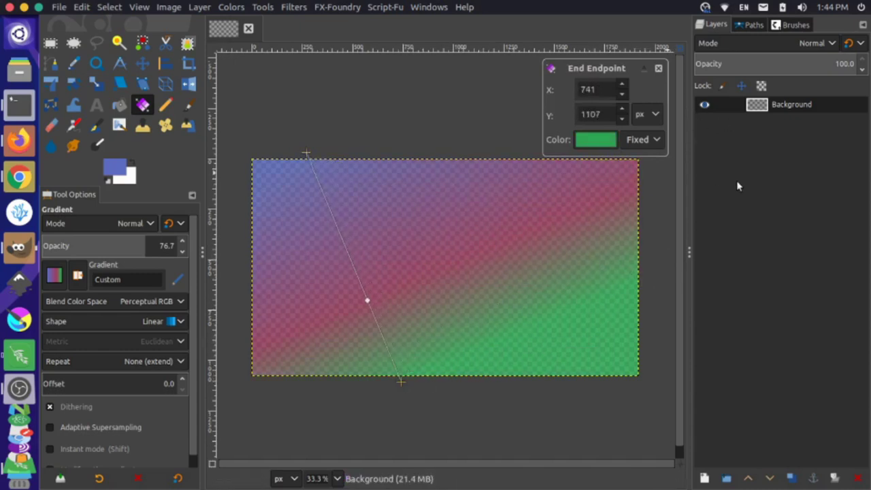
pyautogui.rightClick(754, 182)
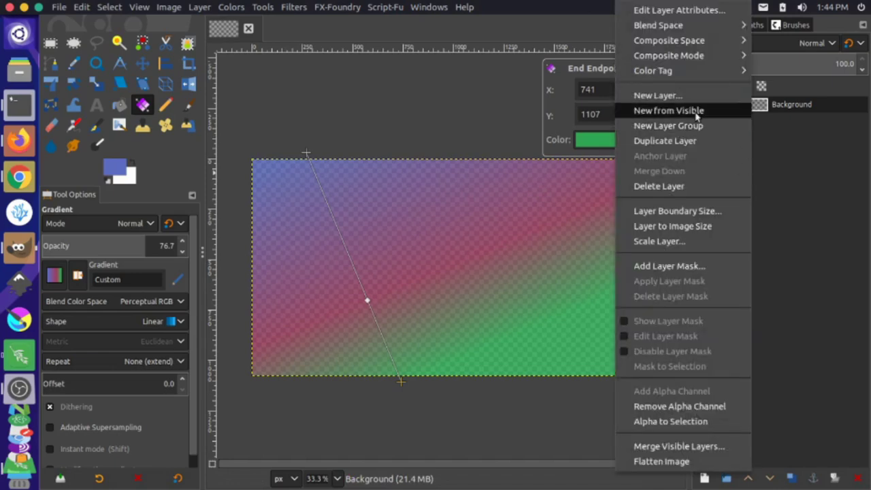
pyautogui.click(666, 93)
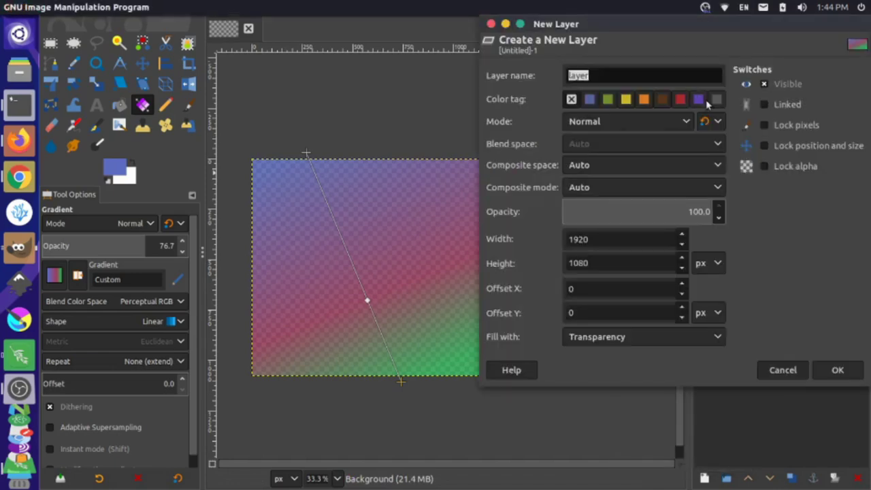
pyautogui.click(828, 369)
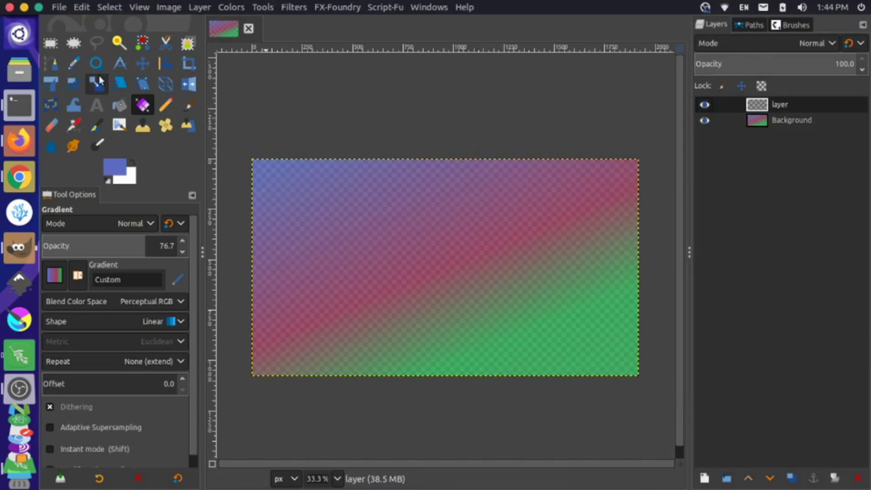
# Select an oval in the canvas centre and fill it with solid blue
pyautogui.click(73, 42)
pyautogui.moveTo(376, 199); pyautogui.dragTo(533, 314)
pyautogui.click(119, 104)
pyautogui.click(412, 240)
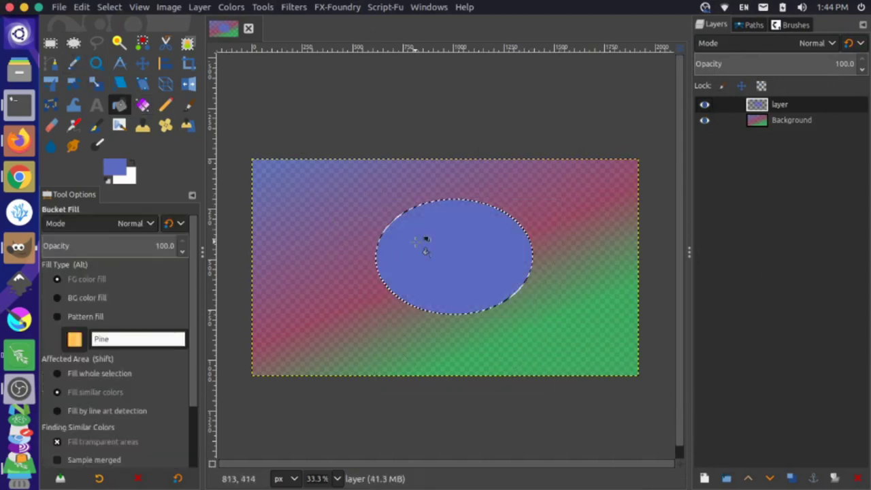
# Select all, move the new layer below Background, and make Background the active layer
pyautogui.hotkey('ctrl', 'a')
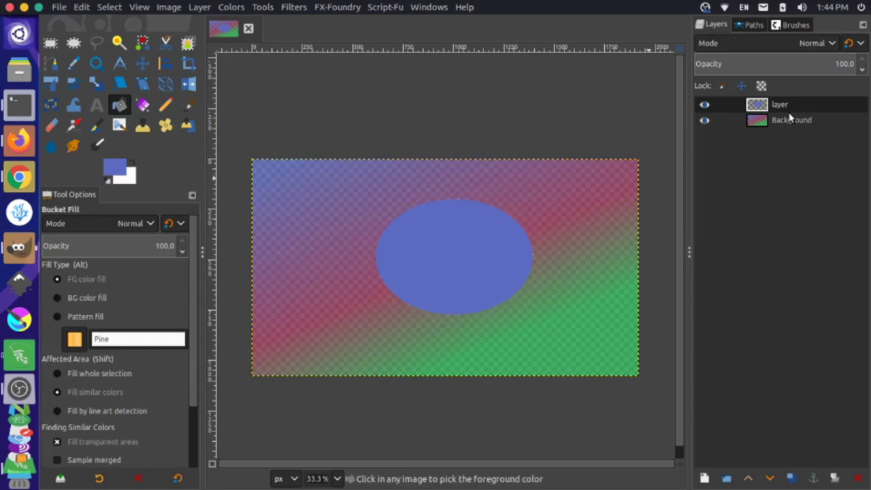
pyautogui.moveTo(778, 107); pyautogui.dragTo(777, 136)
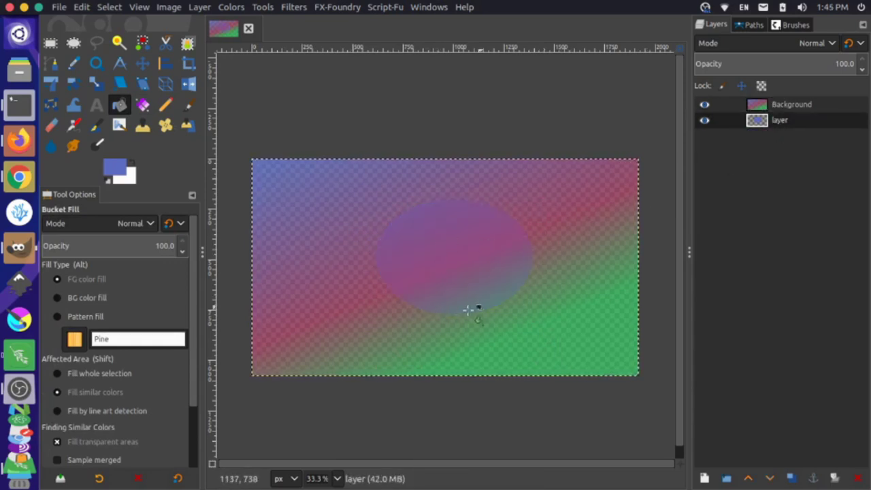
pyautogui.click(778, 107)
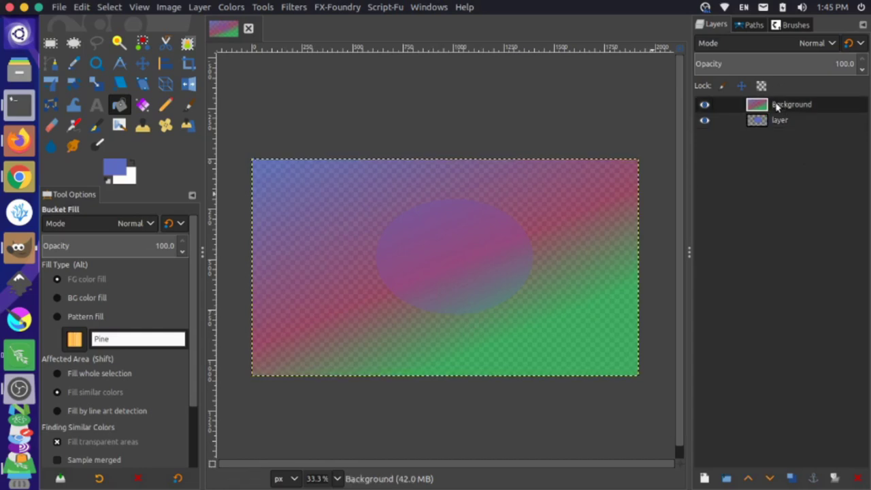
pyautogui.click(781, 123)
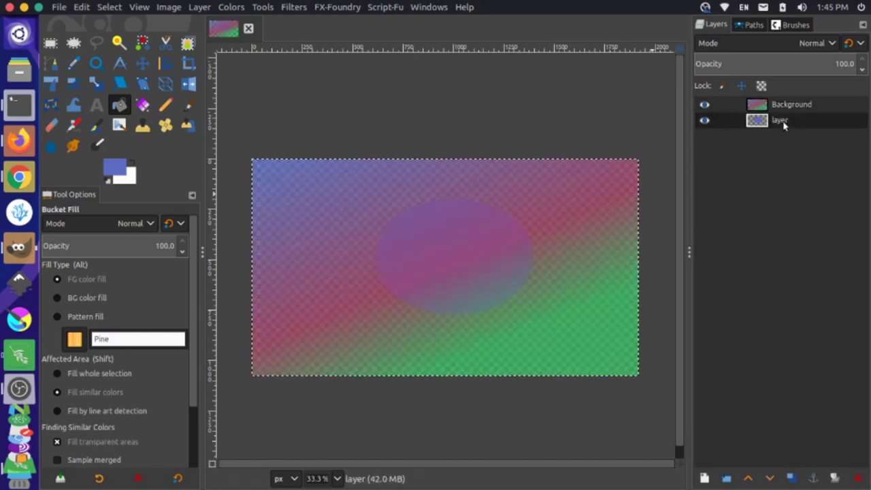
pyautogui.click(783, 107)
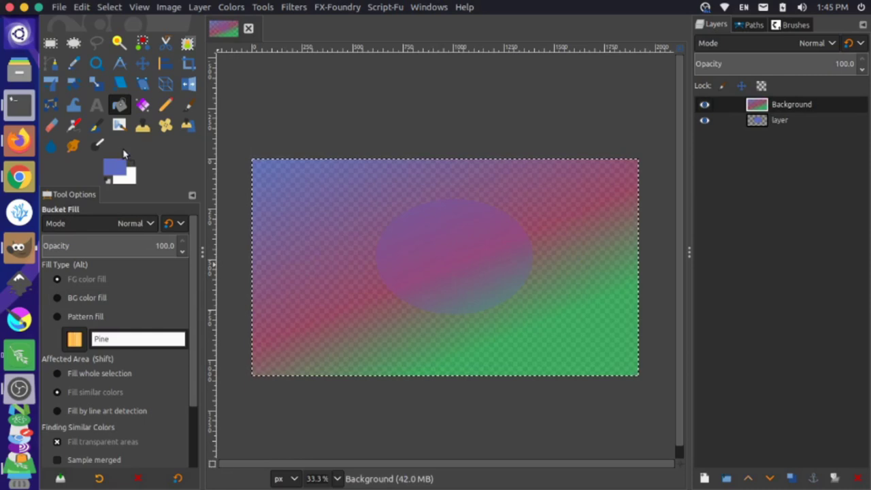
pyautogui.click(142, 104)
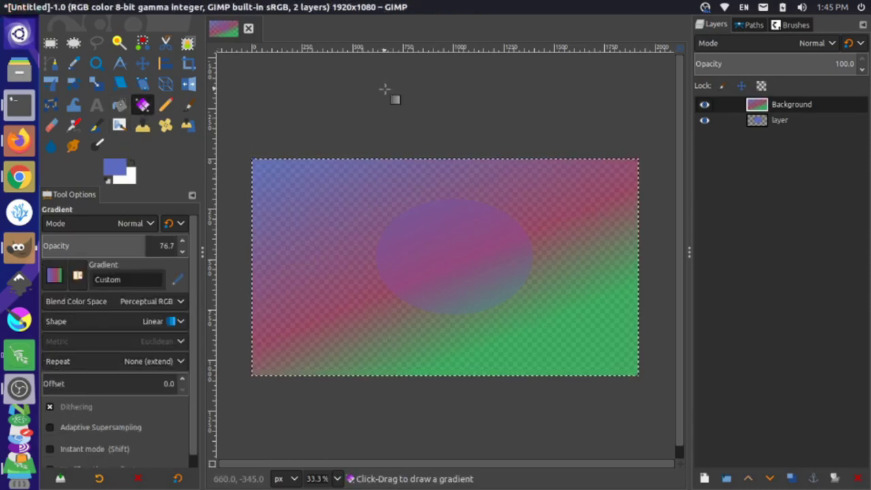
# Sample a magenta foreground colour from the Custom gradient preview
pyautogui.click(179, 281)
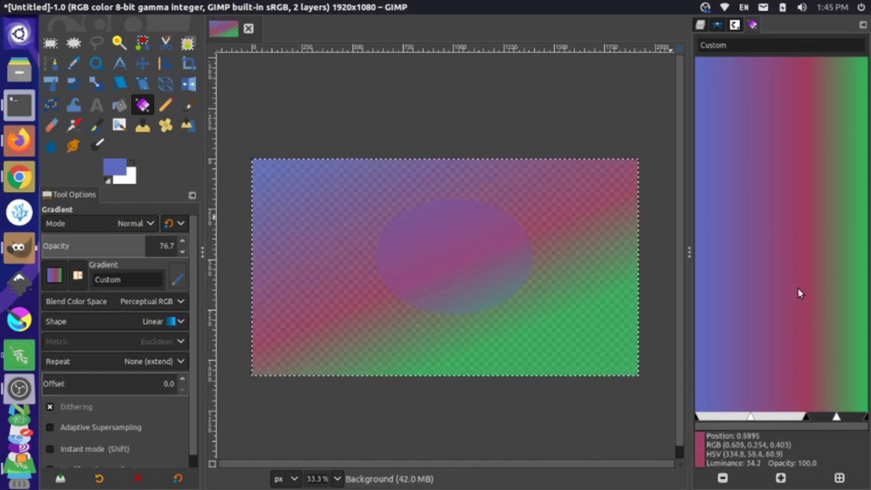
pyautogui.click(804, 289)
pyautogui.moveTo(804, 290); pyautogui.dragTo(798, 272)
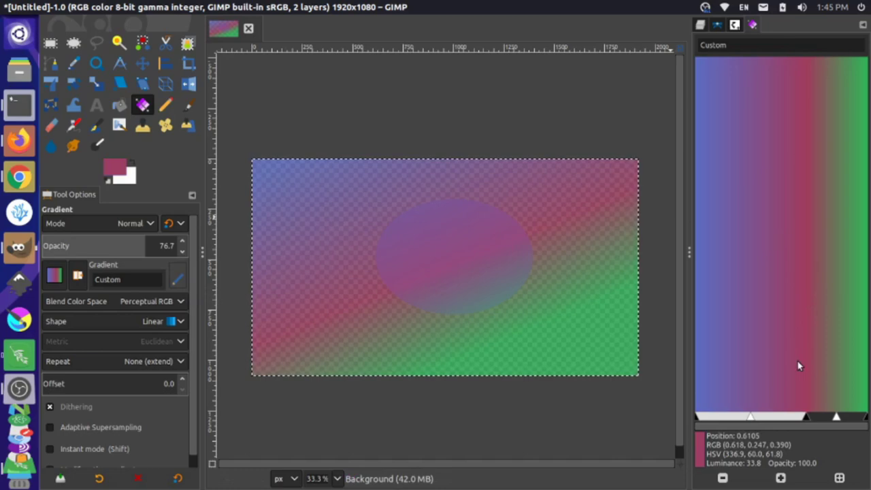
# Shift the segment midpoint left and make the right endpoint colour olive-yellow
pyautogui.moveTo(751, 417); pyautogui.dragTo(728, 417)
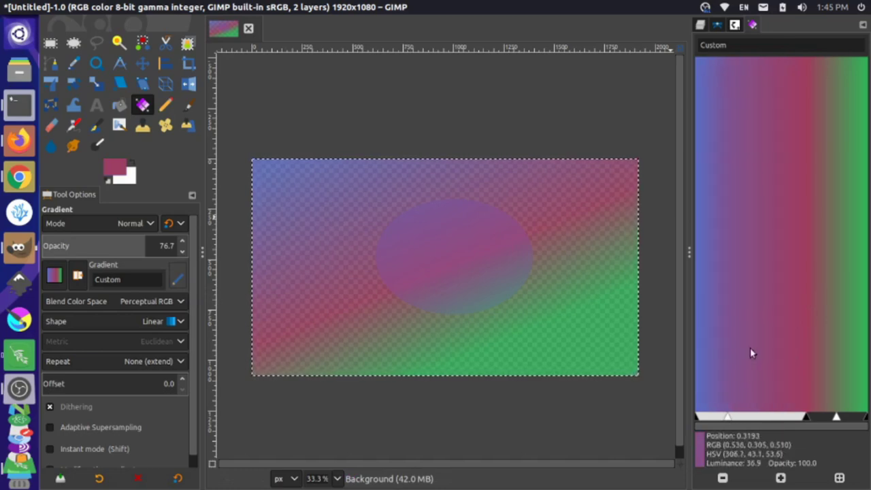
pyautogui.rightClick(772, 270)
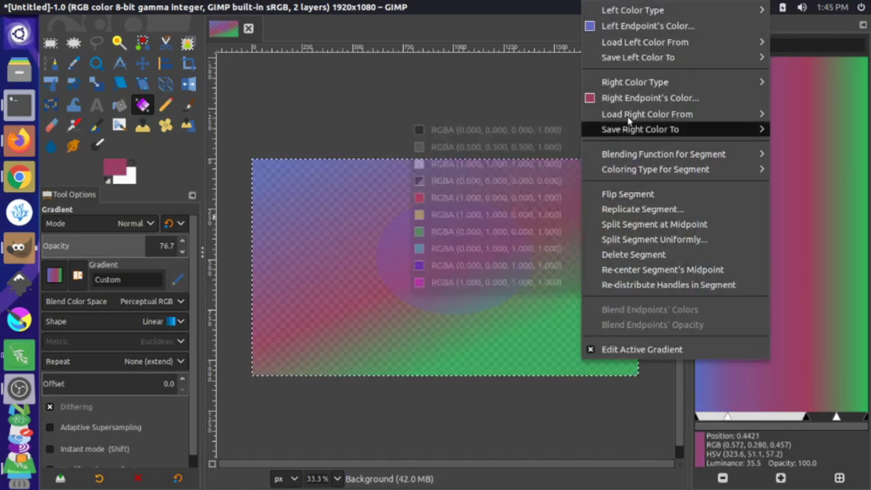
pyautogui.click(590, 98)
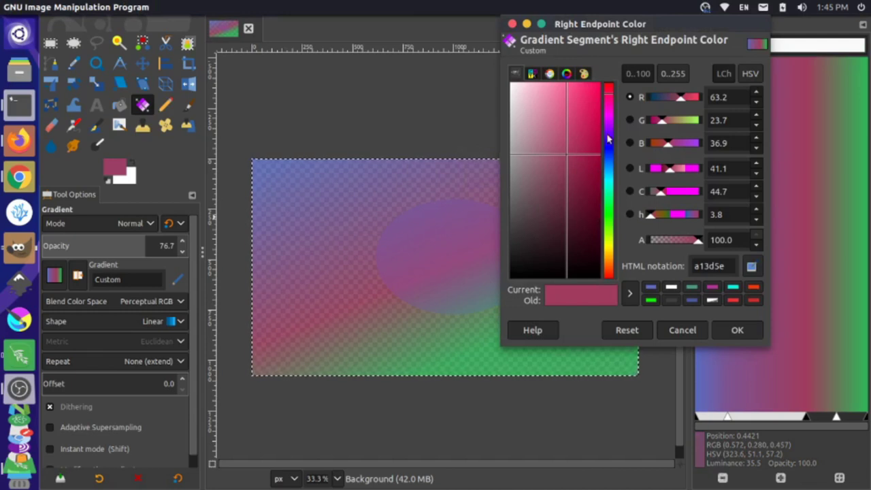
pyautogui.moveTo(609, 136); pyautogui.dragTo(611, 252)
pyautogui.click(735, 332)
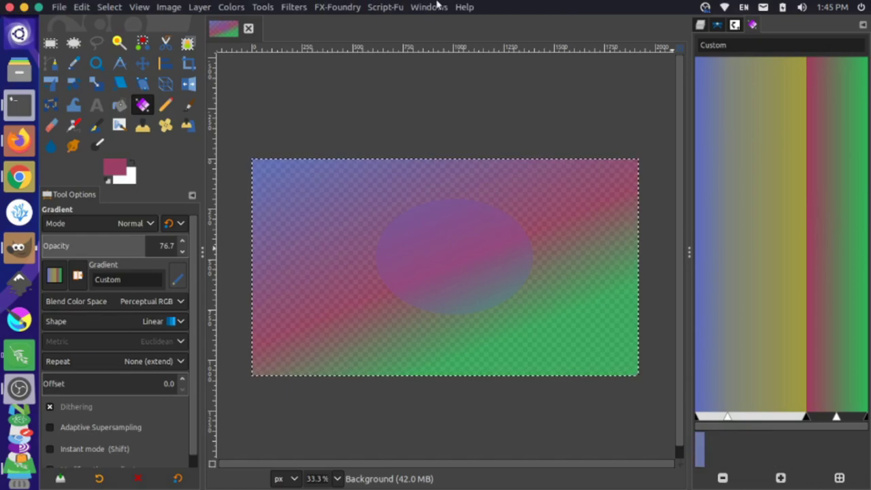
# Open the Gradients dockable dialog from the Windows menu
pyautogui.click(436, 6)
pyautogui.moveTo(456, 45)
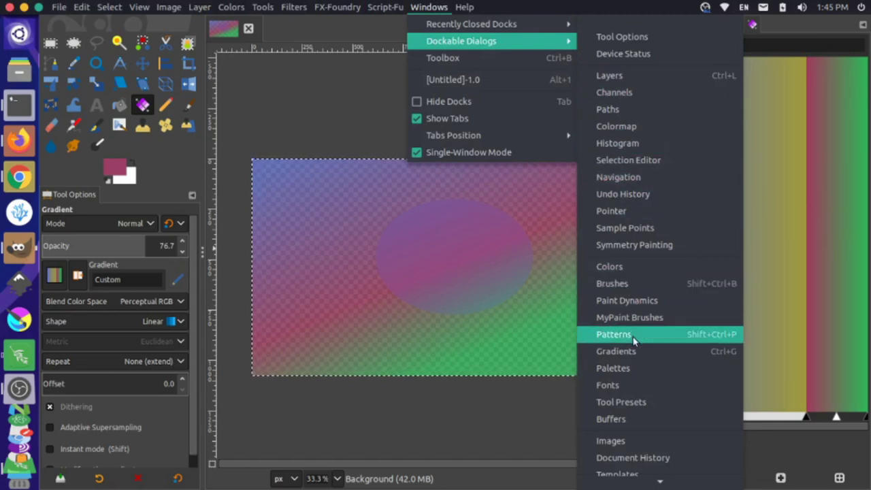
pyautogui.click(636, 351)
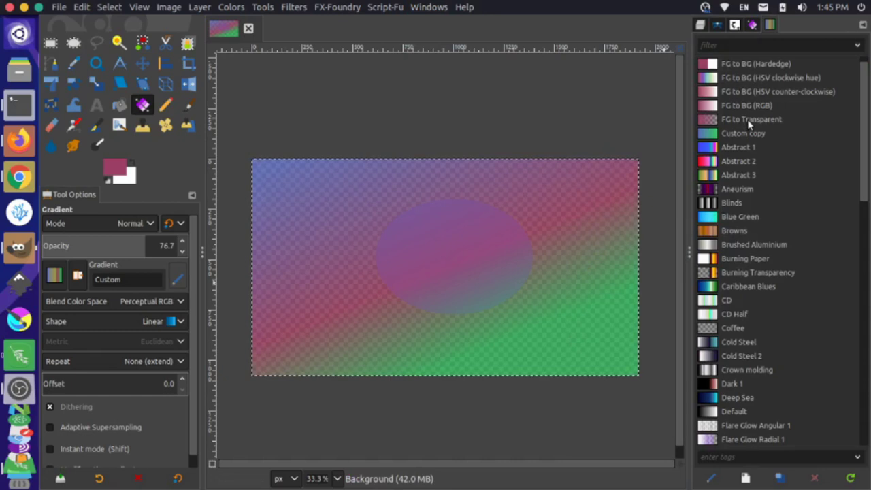
# Select the Custom copy gradient and duplicate it as Custom copy #1
pyautogui.click(732, 81)
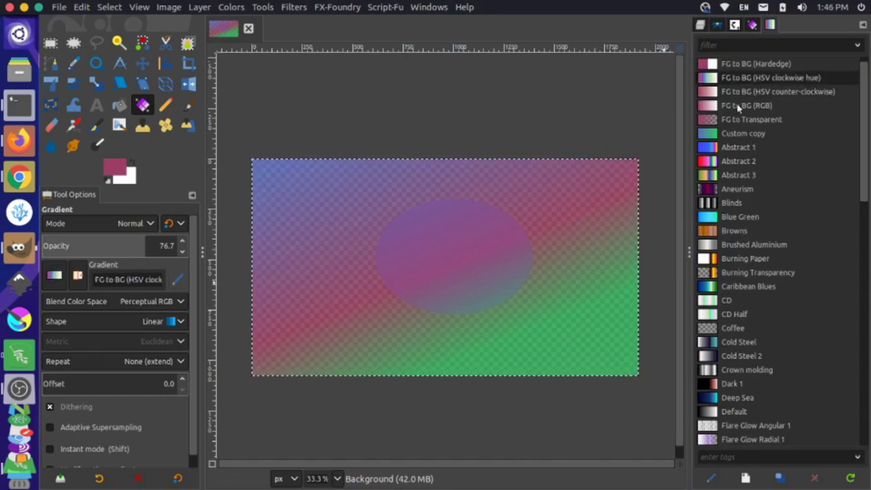
pyautogui.click(739, 134)
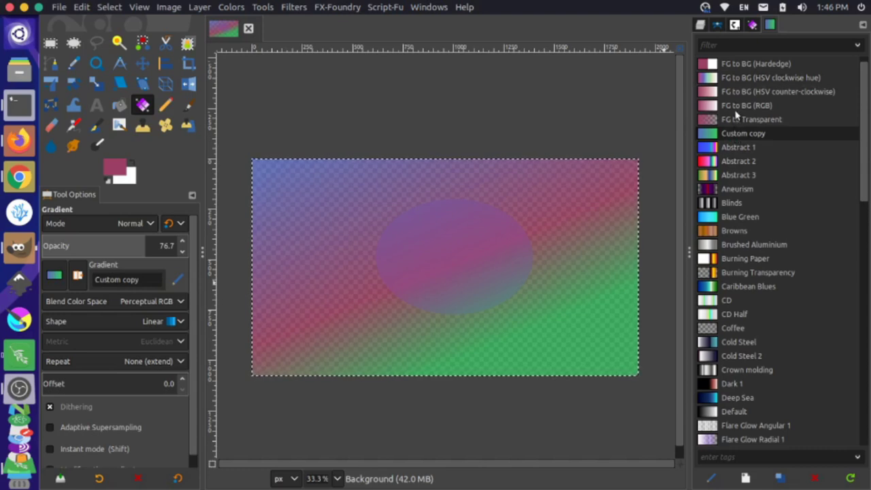
pyautogui.click(782, 484)
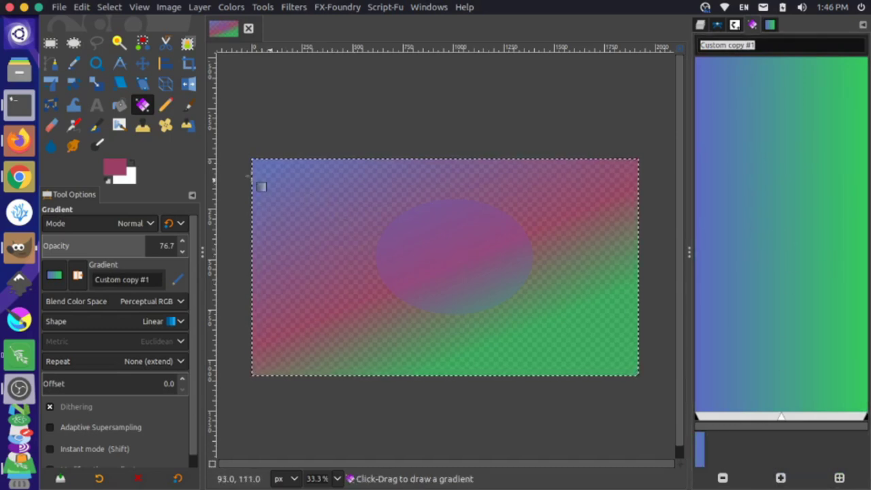
# Draw the blue-to-green gradient at 100 opacity, stretched from the canvas's left edge to its right edge
pyautogui.moveTo(292, 154); pyautogui.dragTo(517, 393)
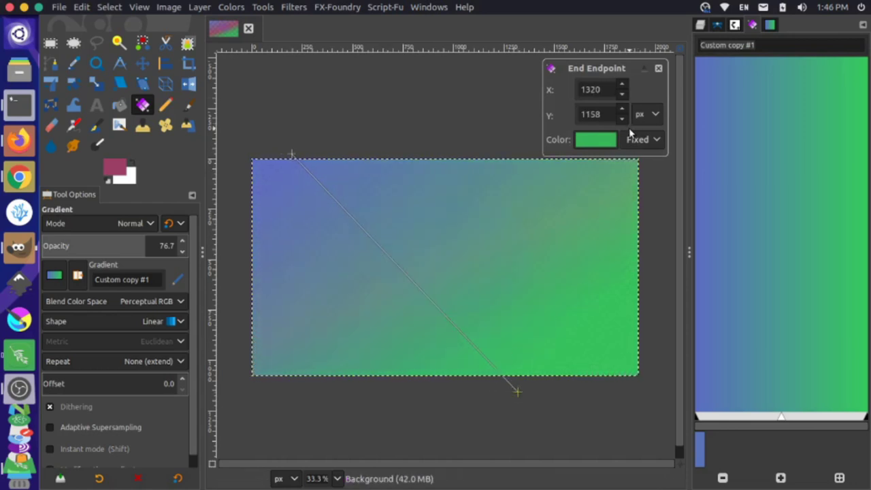
pyautogui.moveTo(156, 243); pyautogui.dragTo(201, 242)
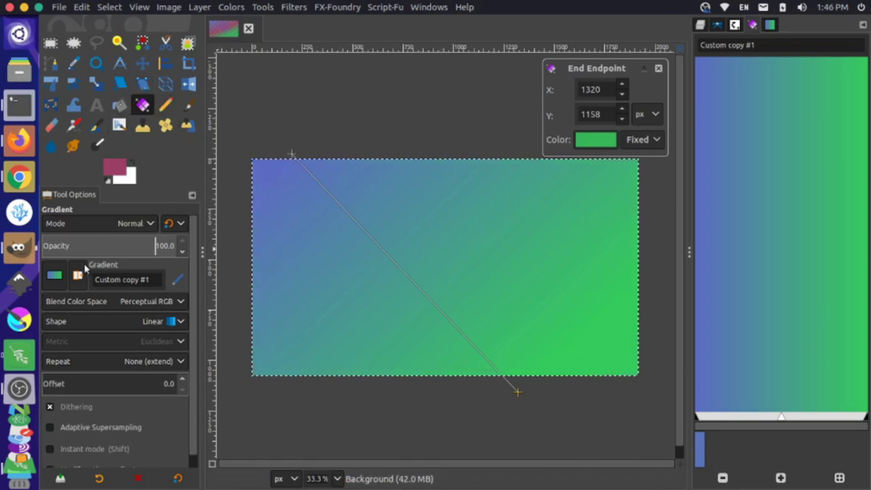
pyautogui.moveTo(294, 158); pyautogui.dragTo(238, 263)
pyautogui.moveTo(519, 394); pyautogui.dragTo(649, 270)
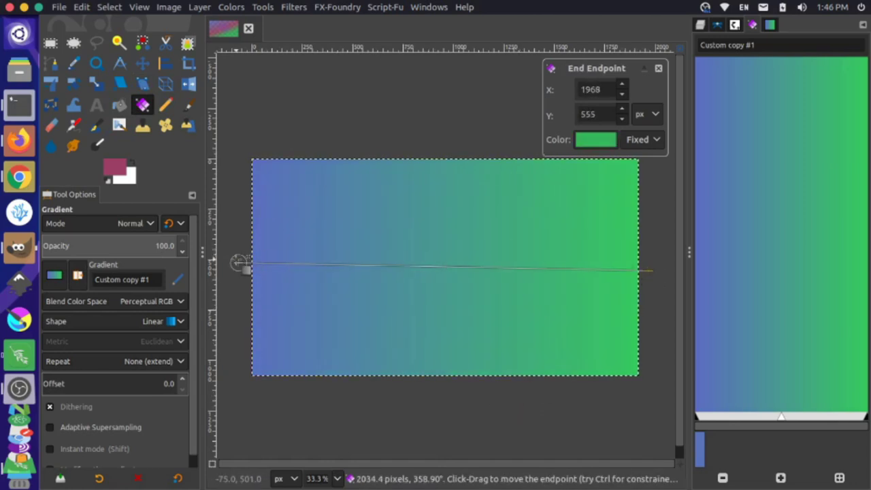
# Copy the start point's light blue hex value into the end point's colour
pyautogui.click(239, 264)
pyautogui.click(590, 140)
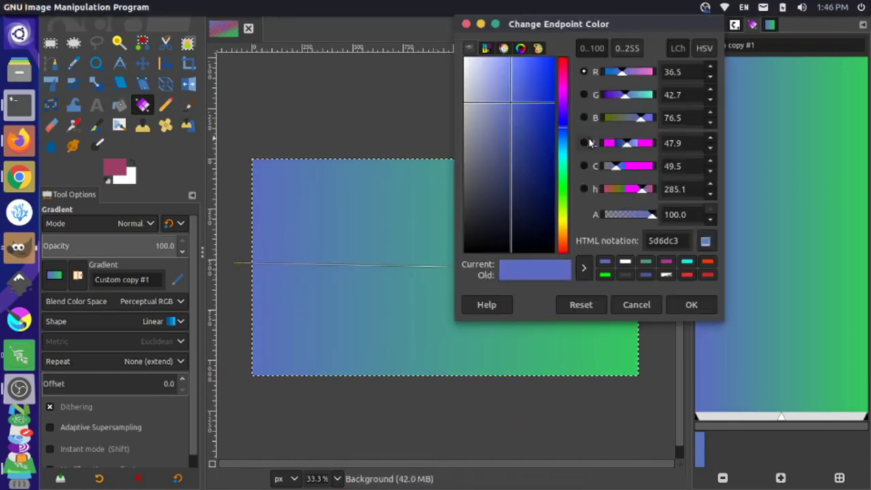
pyautogui.doubleClick(667, 240)
pyautogui.hotkey('ctrl', 'c')
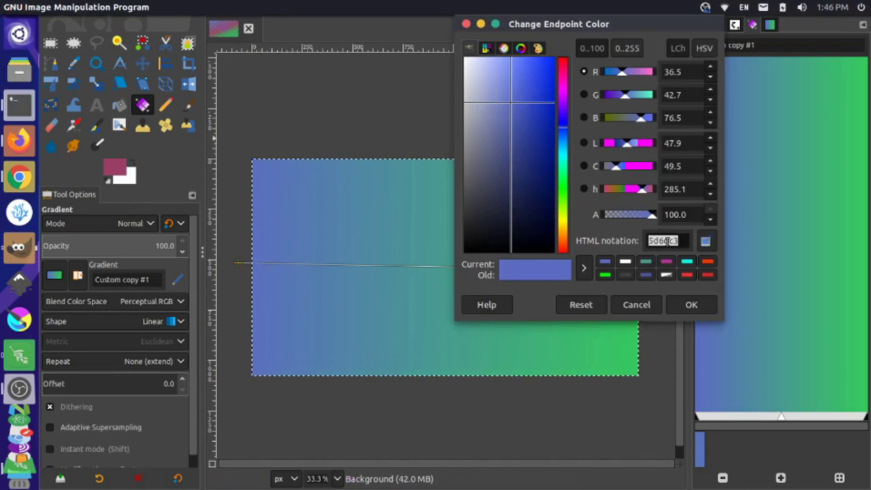
pyautogui.click(702, 303)
pyautogui.click(651, 271)
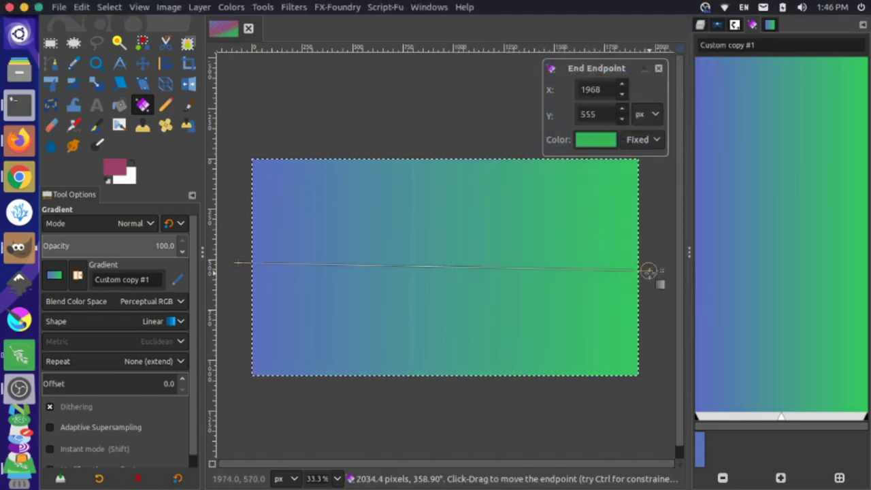
pyautogui.click(594, 142)
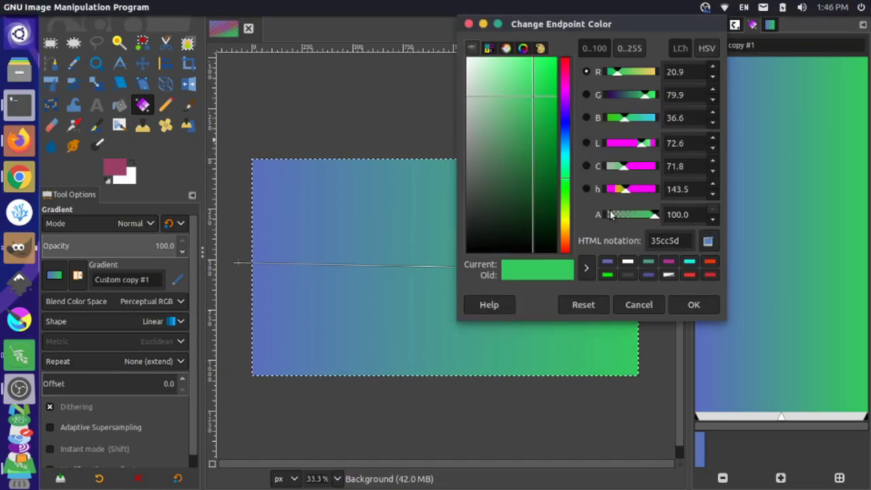
pyautogui.doubleClick(673, 241)
pyautogui.hotkey('ctrl', 'v')
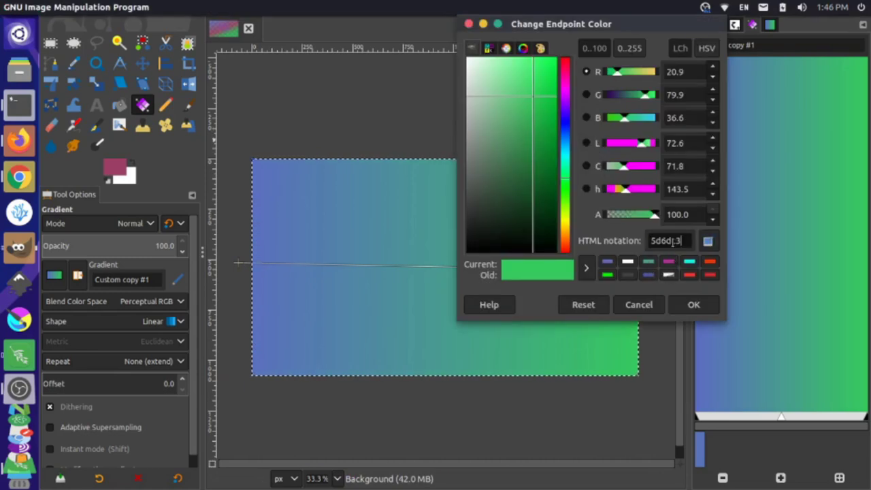
pyautogui.click(694, 304)
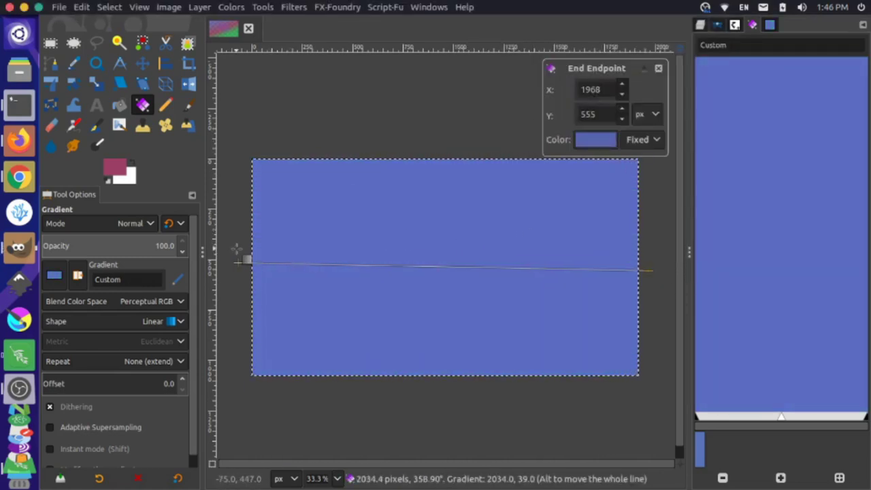
# Darken the end colour to deep navy 152163 and extend the end point past the right edge
pyautogui.click(583, 143)
pyautogui.moveTo(514, 113); pyautogui.dragTo(512, 125)
pyautogui.moveTo(508, 171); pyautogui.dragTo(493, 157)
pyautogui.click(685, 305)
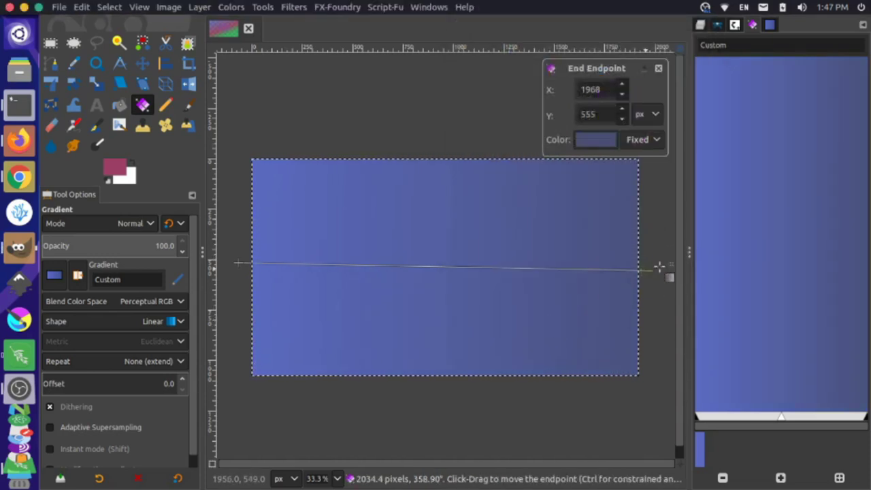
pyautogui.moveTo(661, 267); pyautogui.dragTo(632, 265)
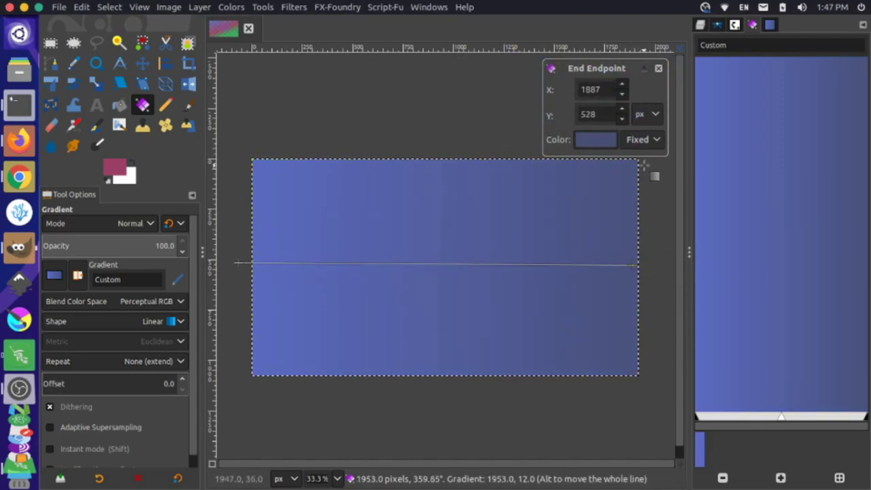
pyautogui.click(595, 140)
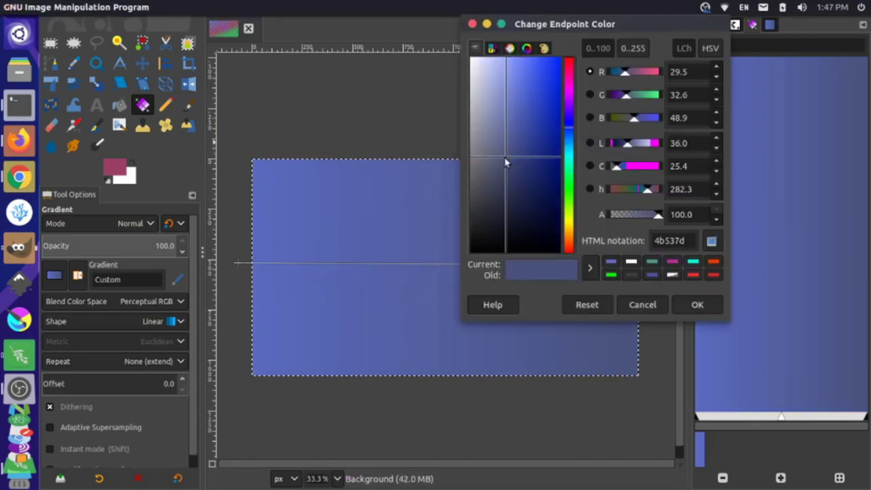
pyautogui.moveTo(505, 162); pyautogui.dragTo(542, 181)
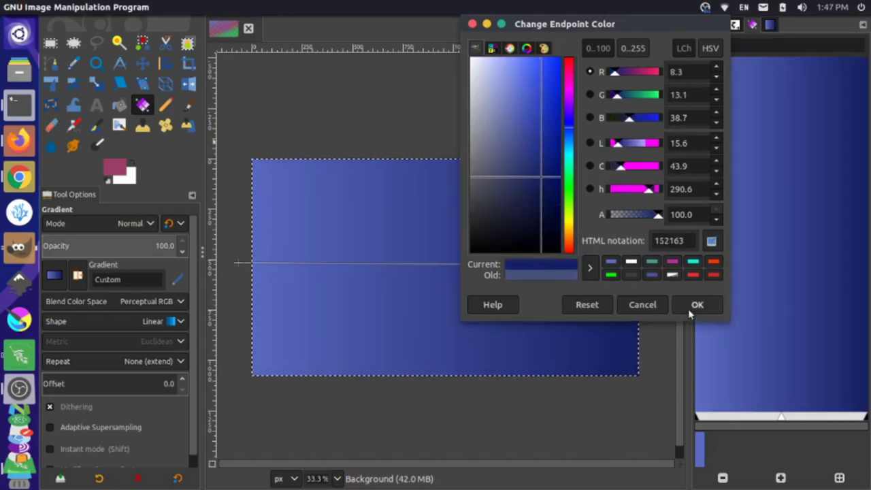
pyautogui.click(689, 310)
pyautogui.moveTo(633, 265); pyautogui.dragTo(686, 268)
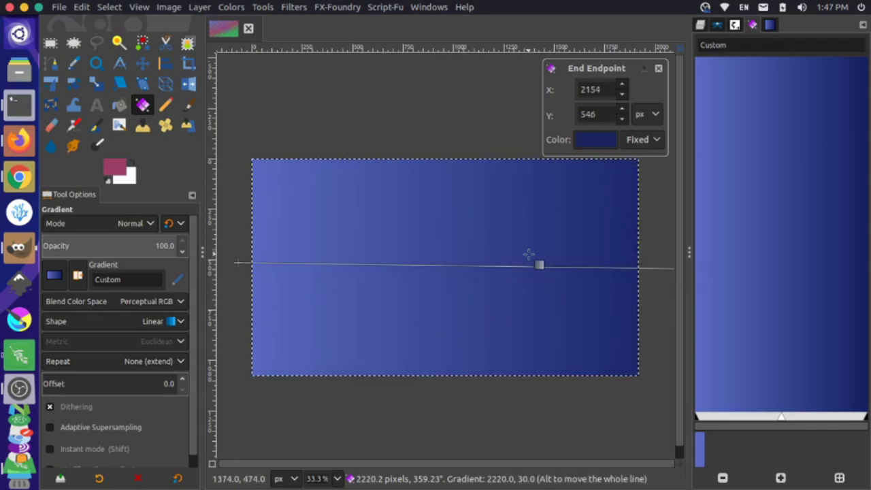
pyautogui.click(142, 63)
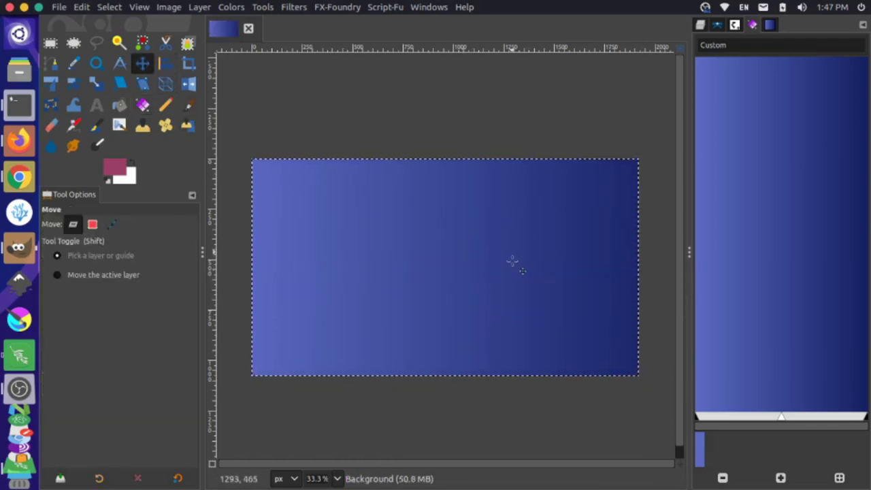